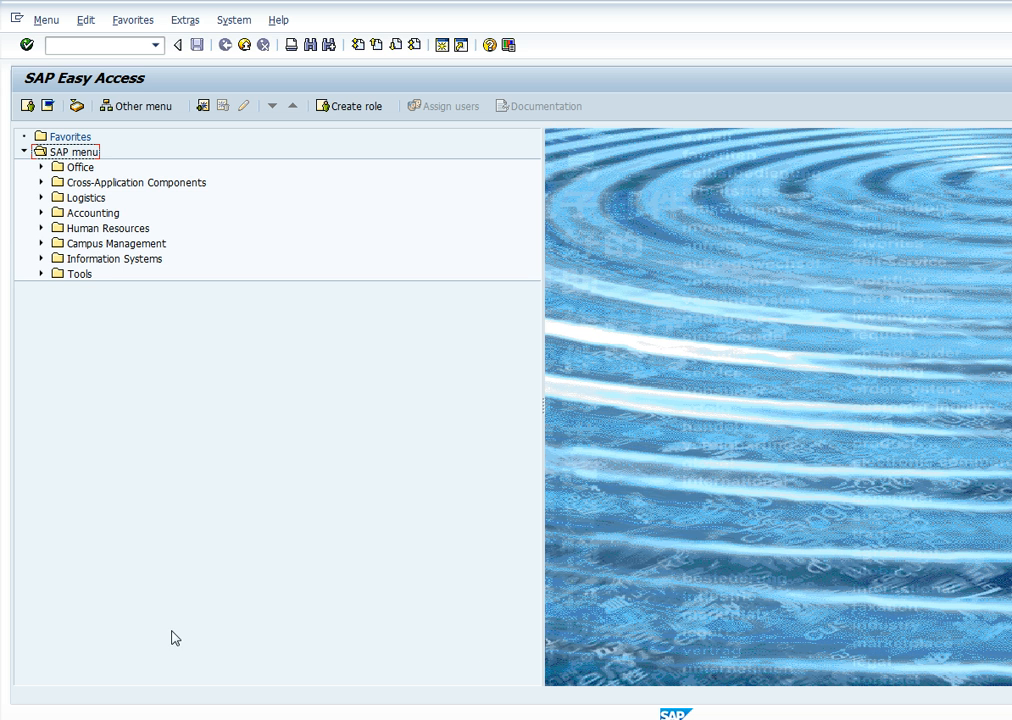
# - Run the transaction /n/getst/main to reach the Informatica Data Subset for SAP main menu
pyautogui.click(144, 47)
pyautogui.write('get')
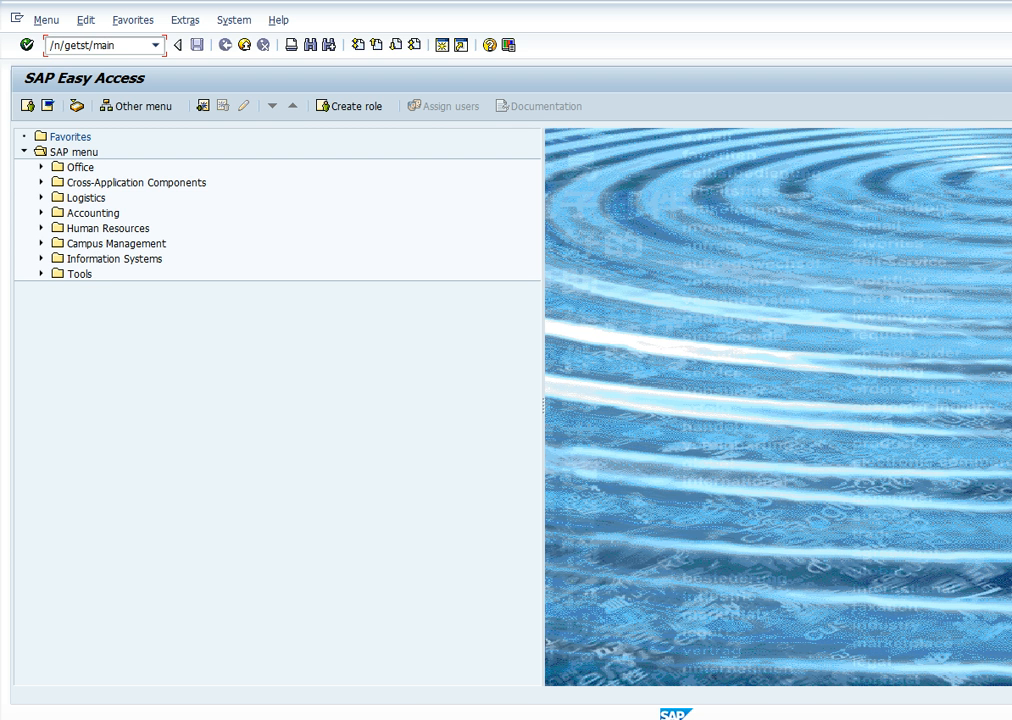
pyautogui.write('st/main')
pyautogui.press('Return')
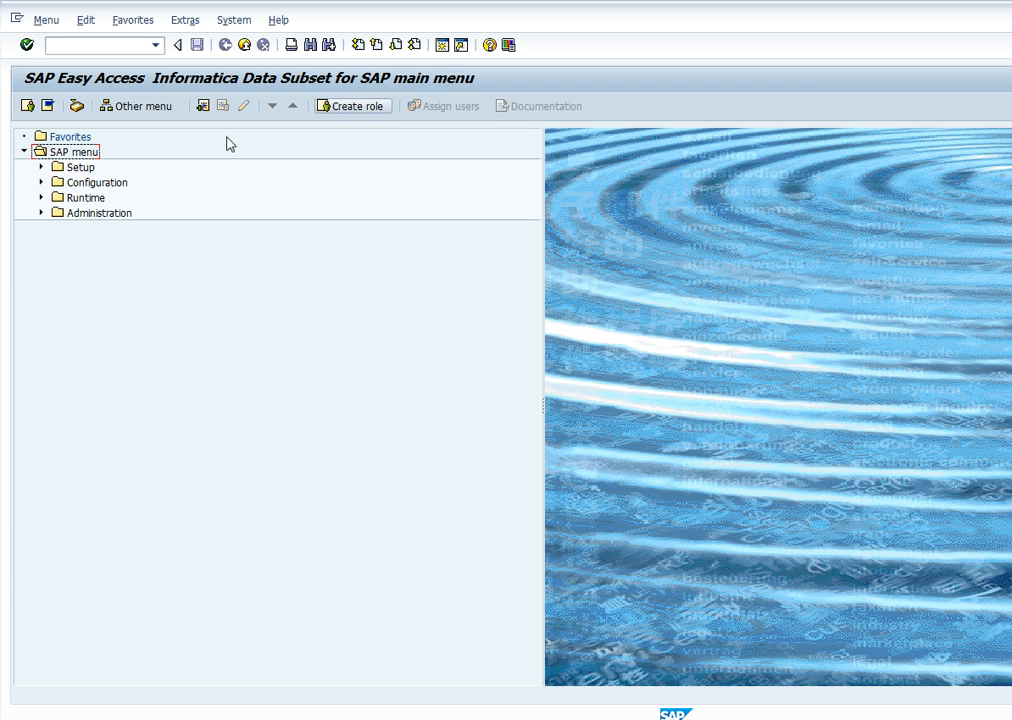
# - Open group maintenance from the configuration objects
pyautogui.click(41, 182)
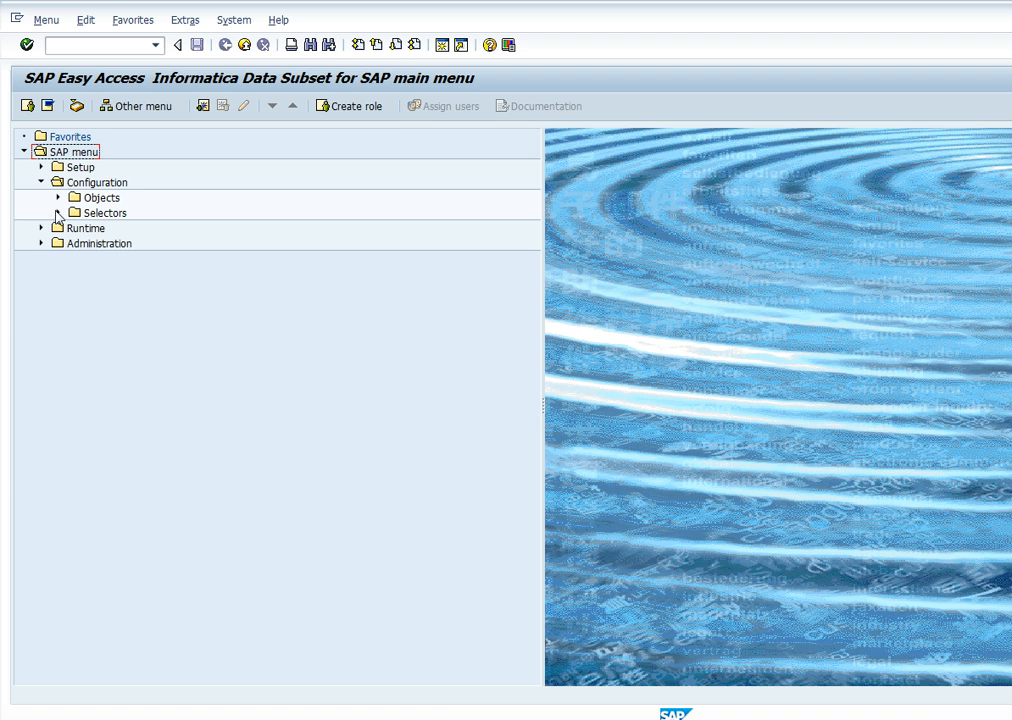
pyautogui.click(58, 198)
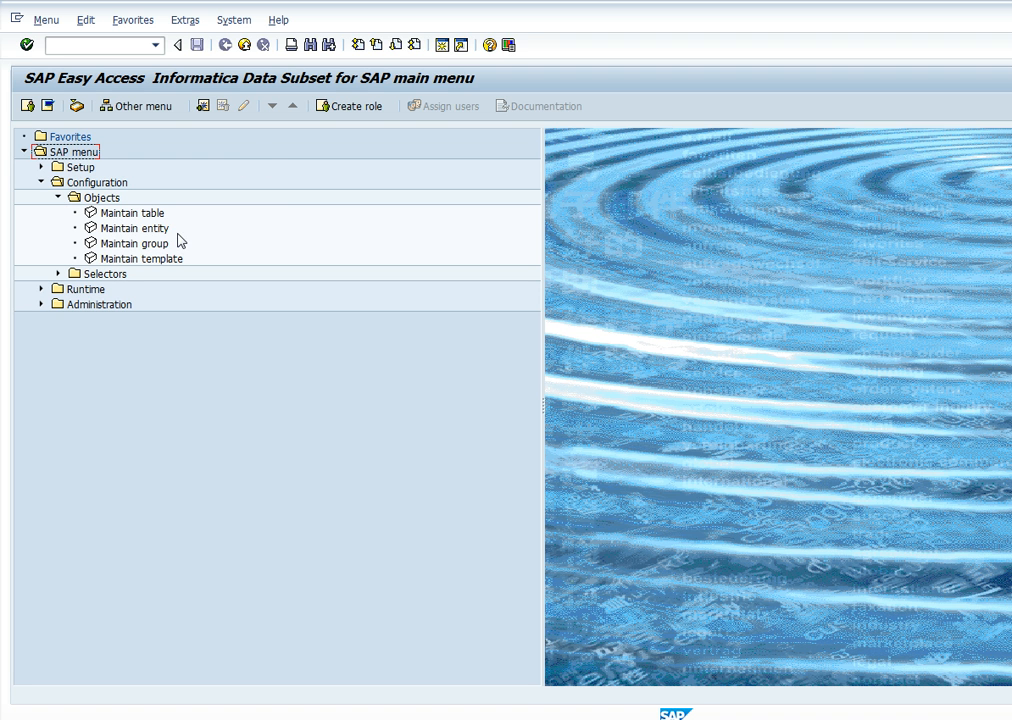
pyautogui.doubleClick(130, 244)
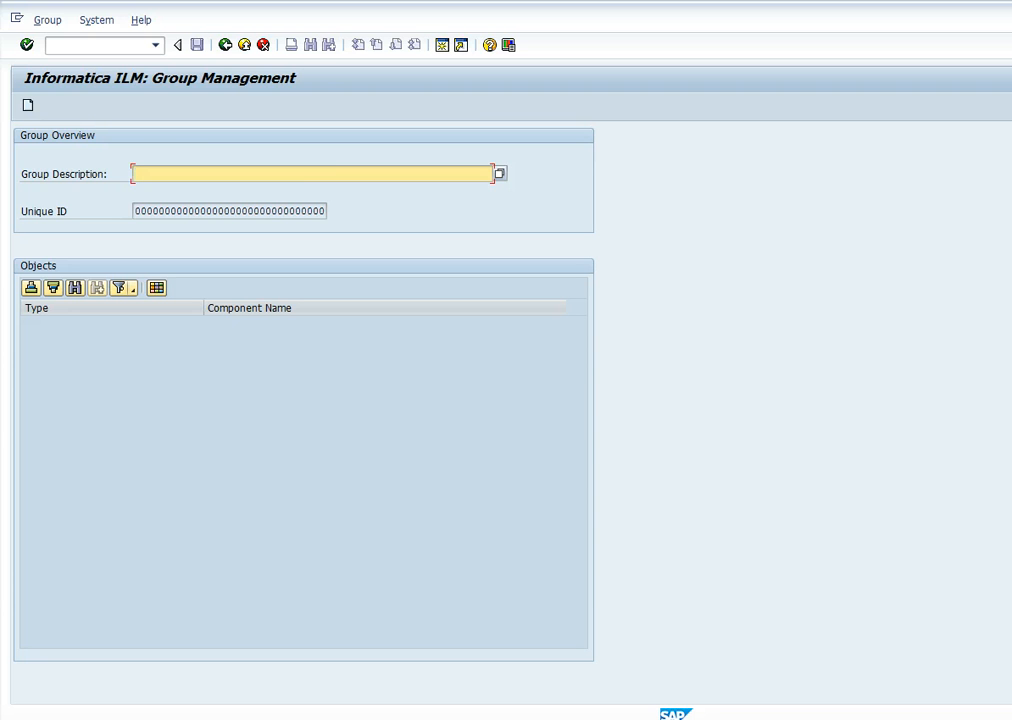
# - Create a new group with the description "Group T528B" and save it
pyautogui.write('up T528B')
pyautogui.click(27, 106)
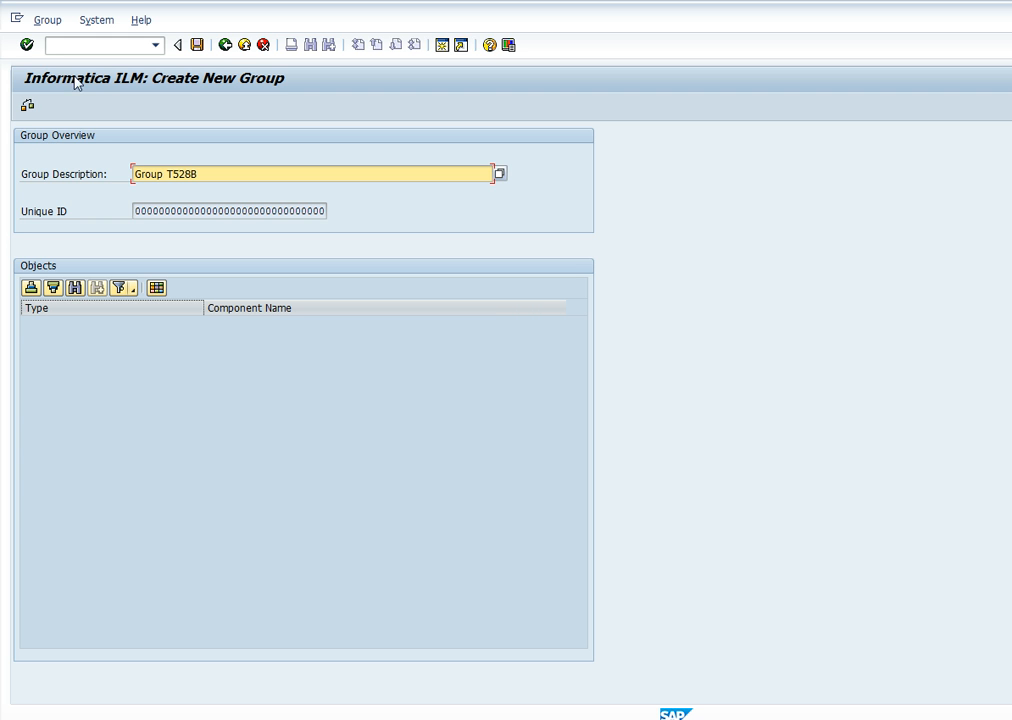
pyautogui.click(202, 47)
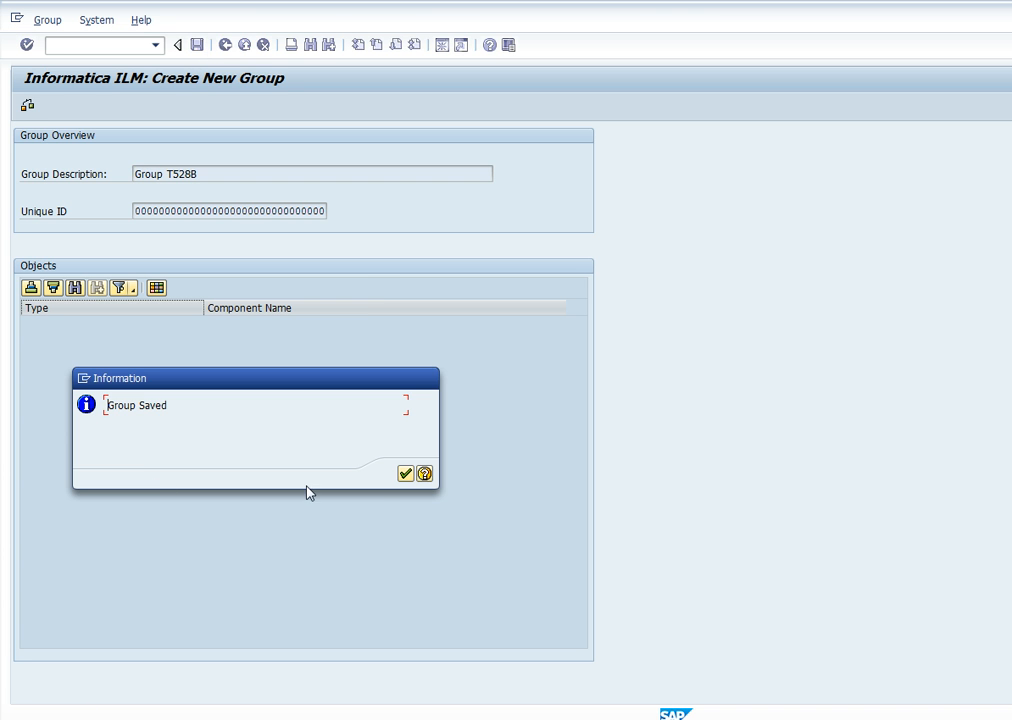
pyautogui.click(405, 473)
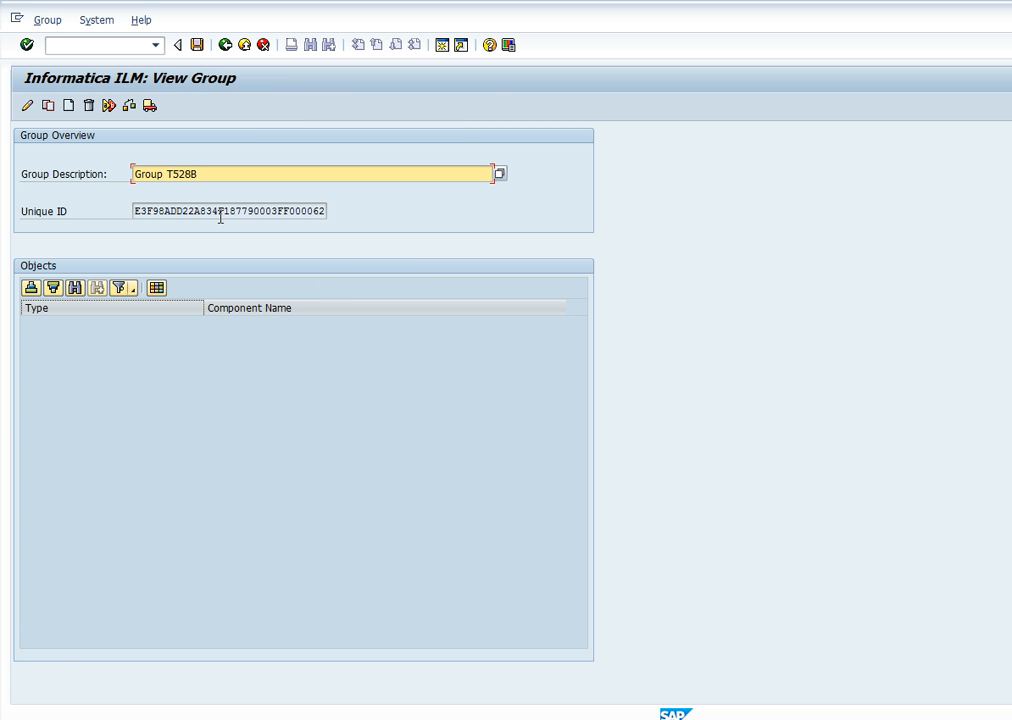
# - Add an object of type /GETPF/CTD_TABLE_DEF with component name T528B to the group and save the group
pyautogui.click(27, 106)
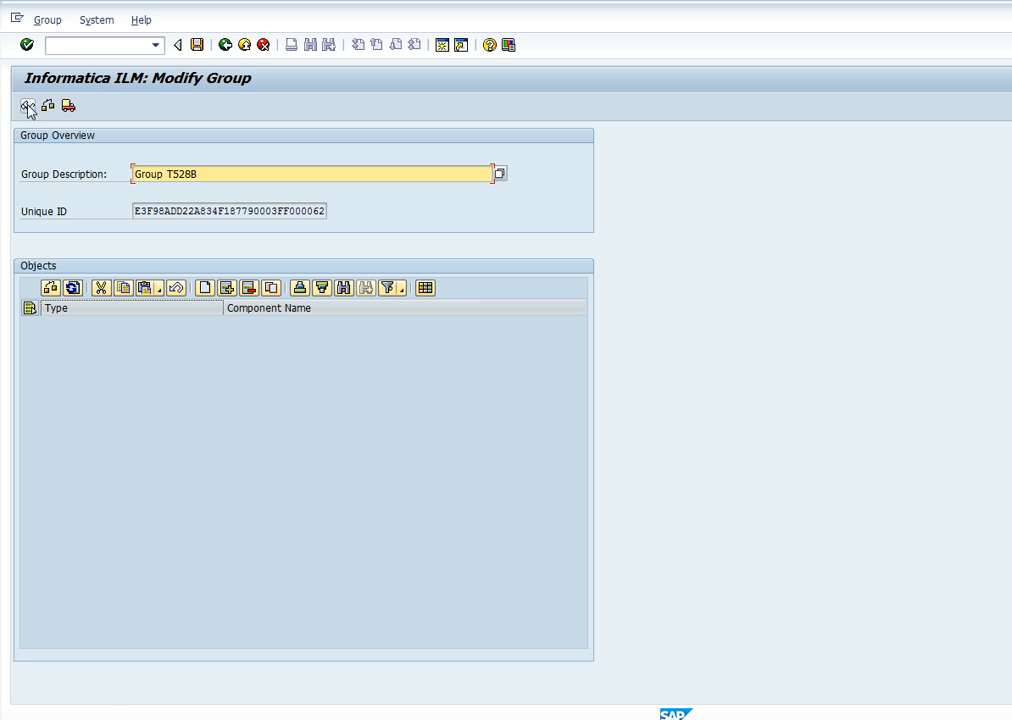
pyautogui.click(228, 290)
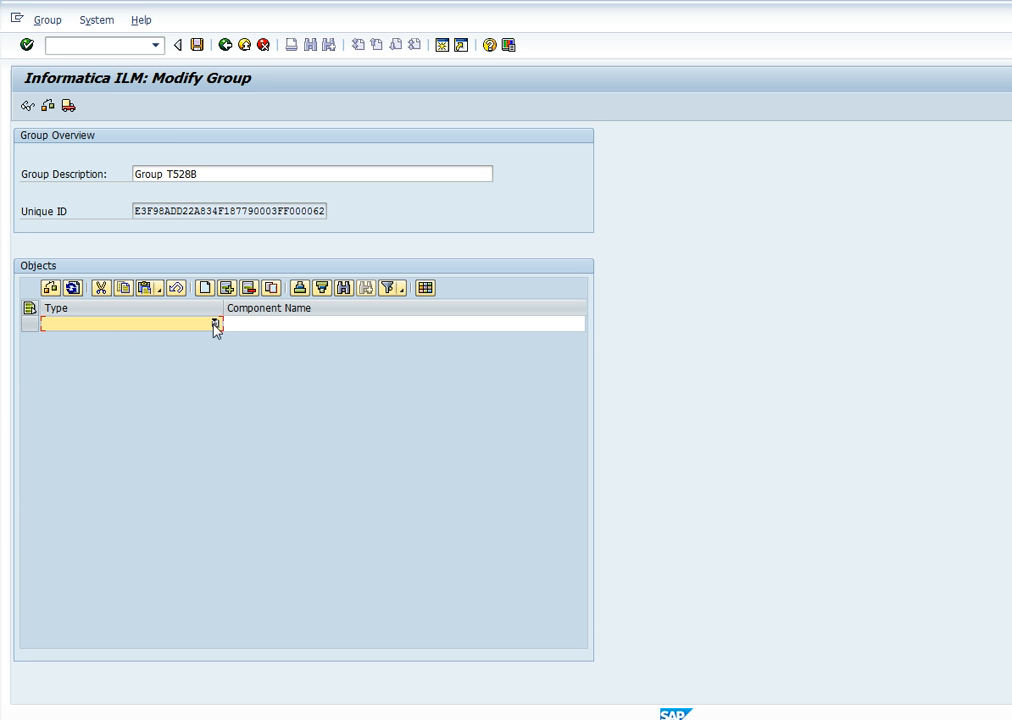
pyautogui.click(215, 324)
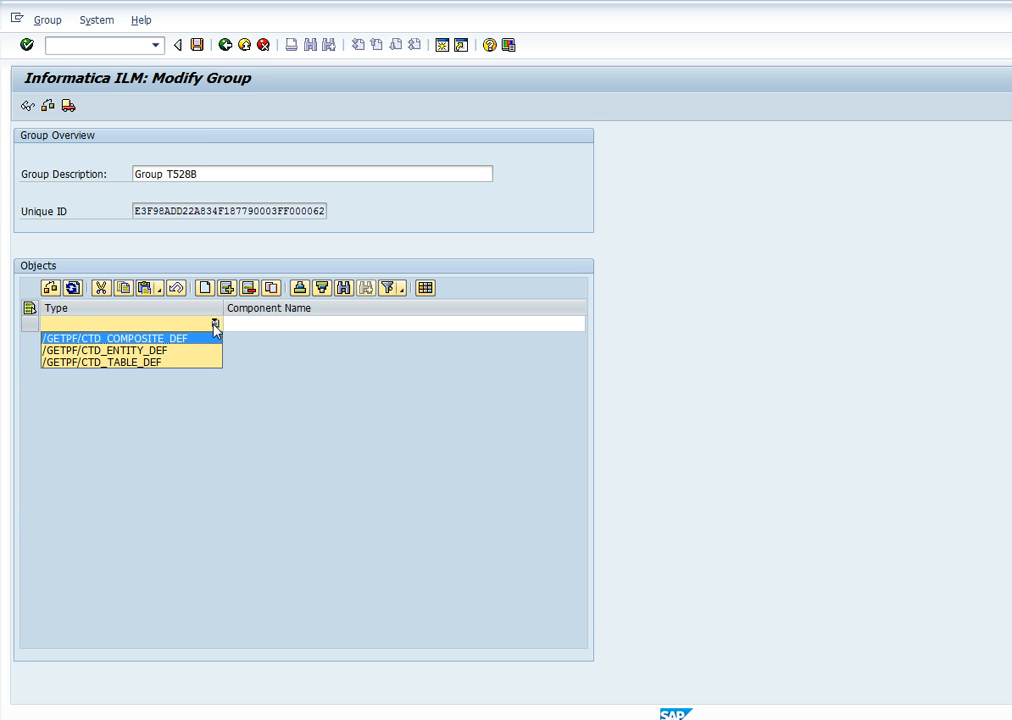
pyautogui.click(130, 366)
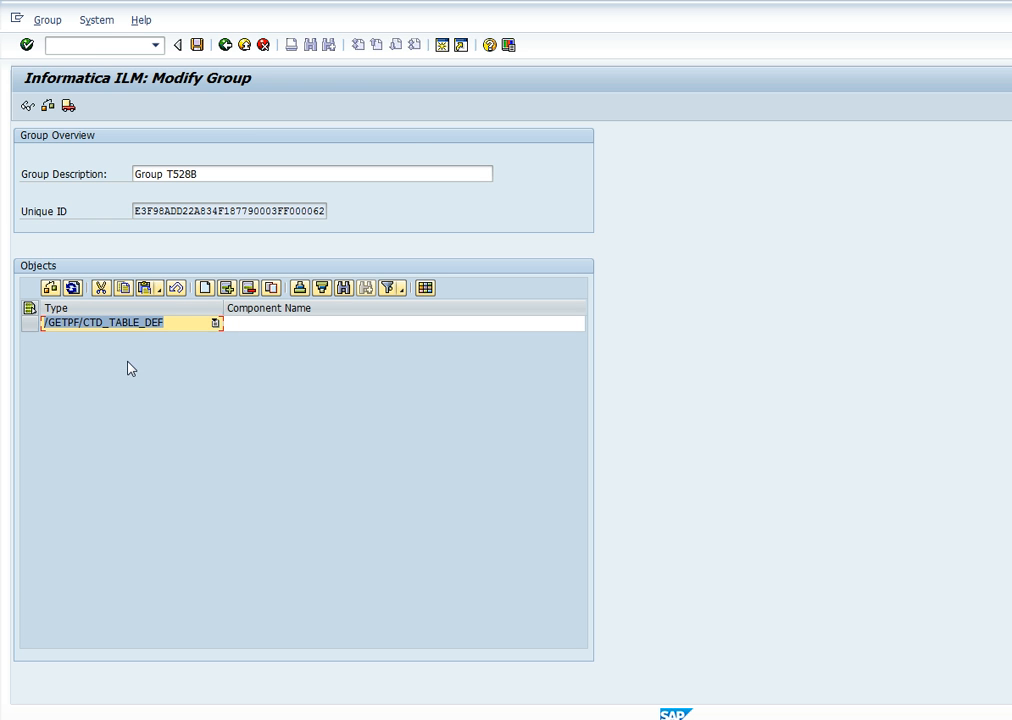
pyautogui.click(264, 331)
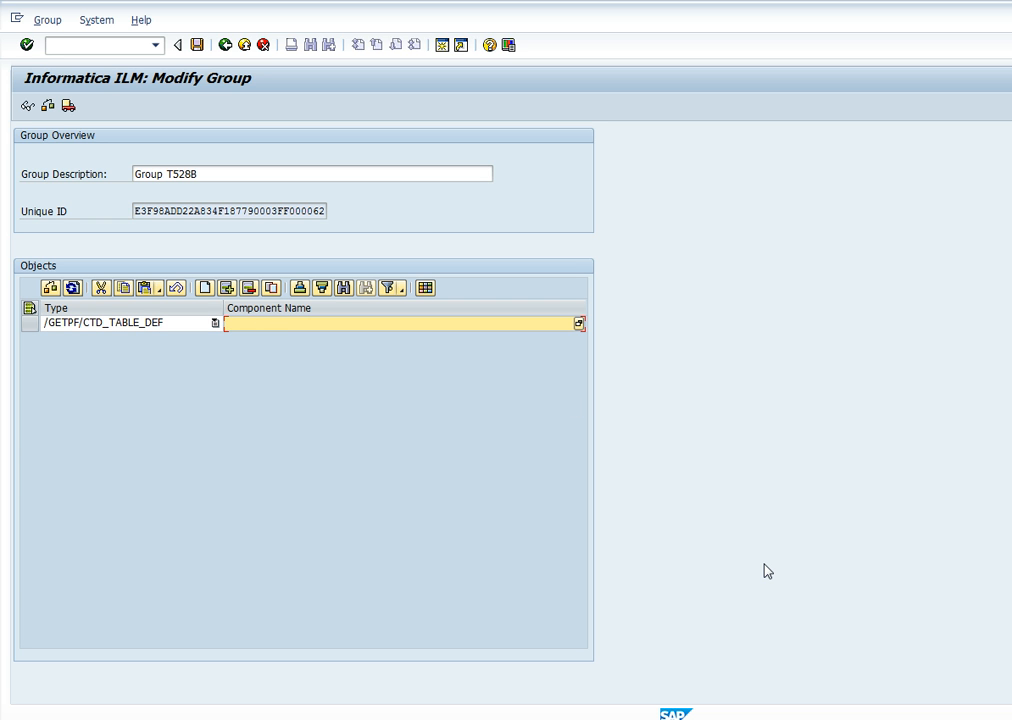
pyautogui.write('T528B')
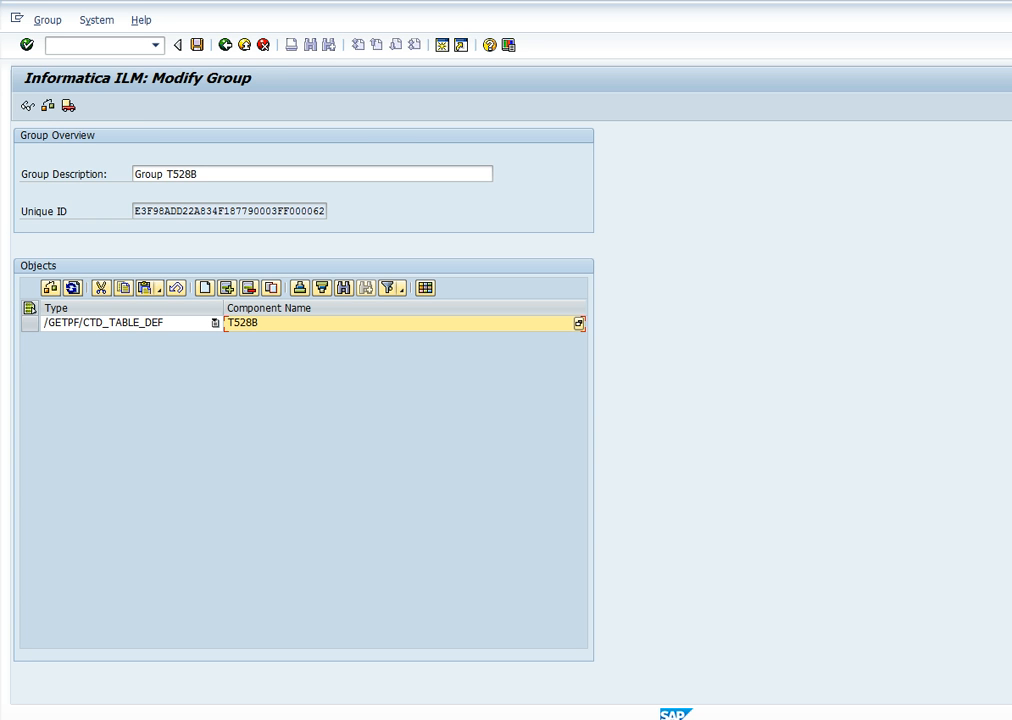
pyautogui.click(197, 46)
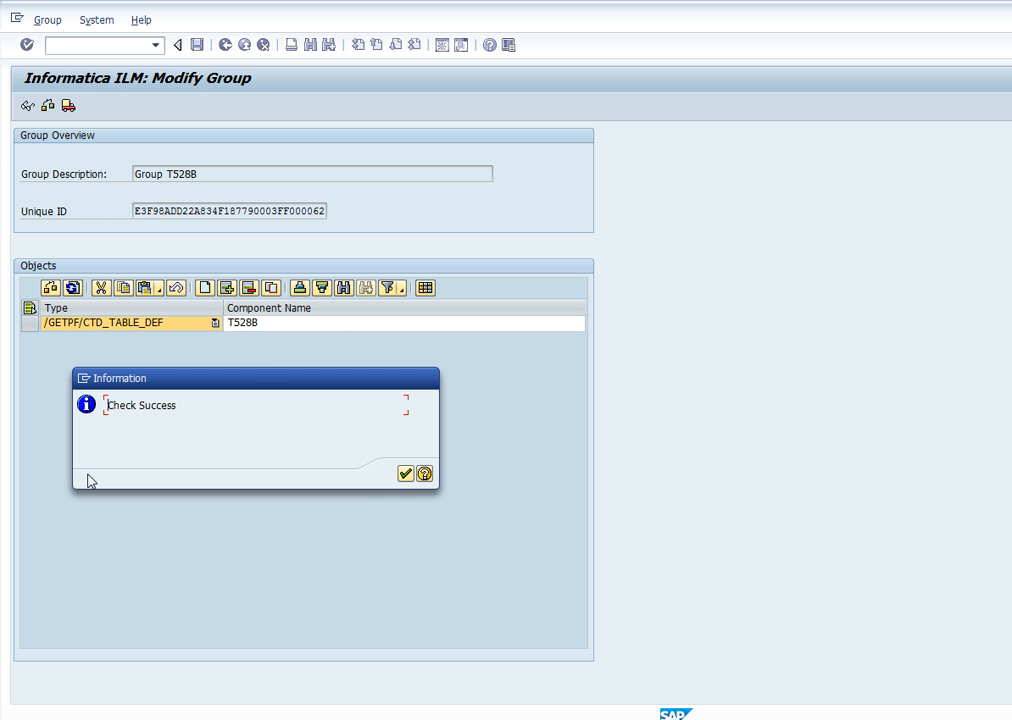
pyautogui.click(405, 474)
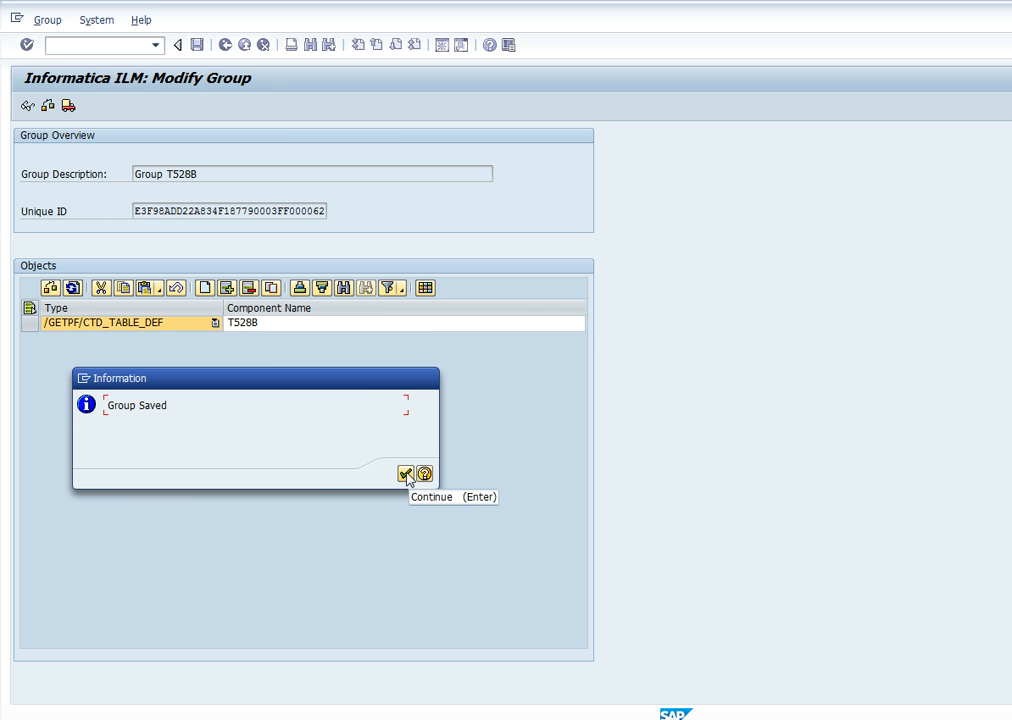
pyautogui.click(405, 474)
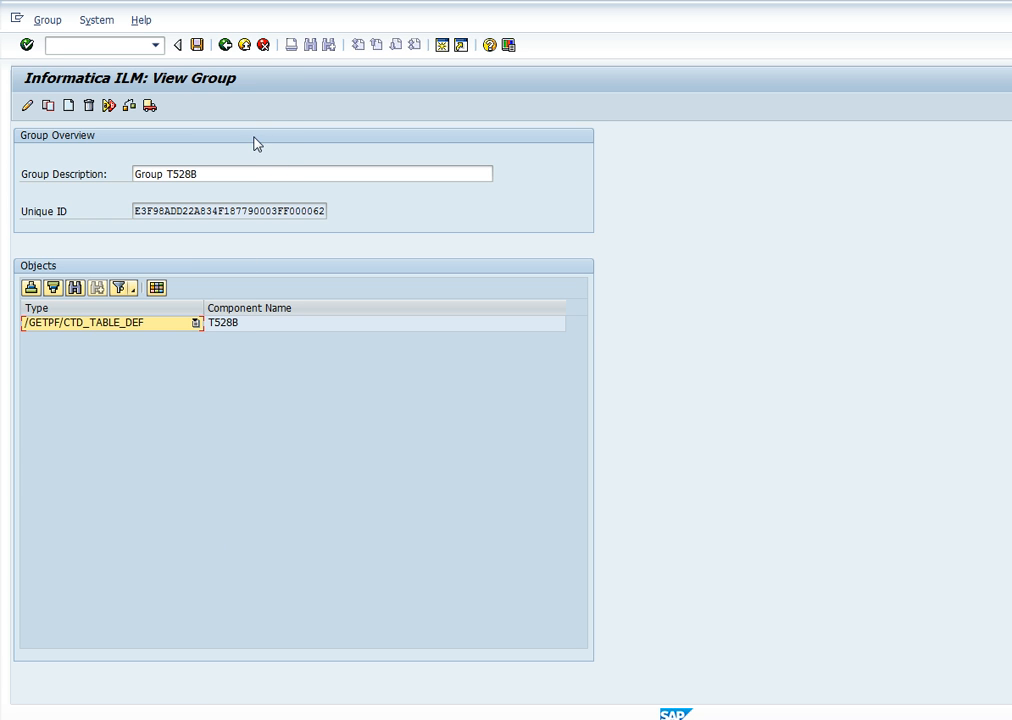
# - Leave group maintenance and open selector maintenance from the configuration selectors
pyautogui.click(226, 47)
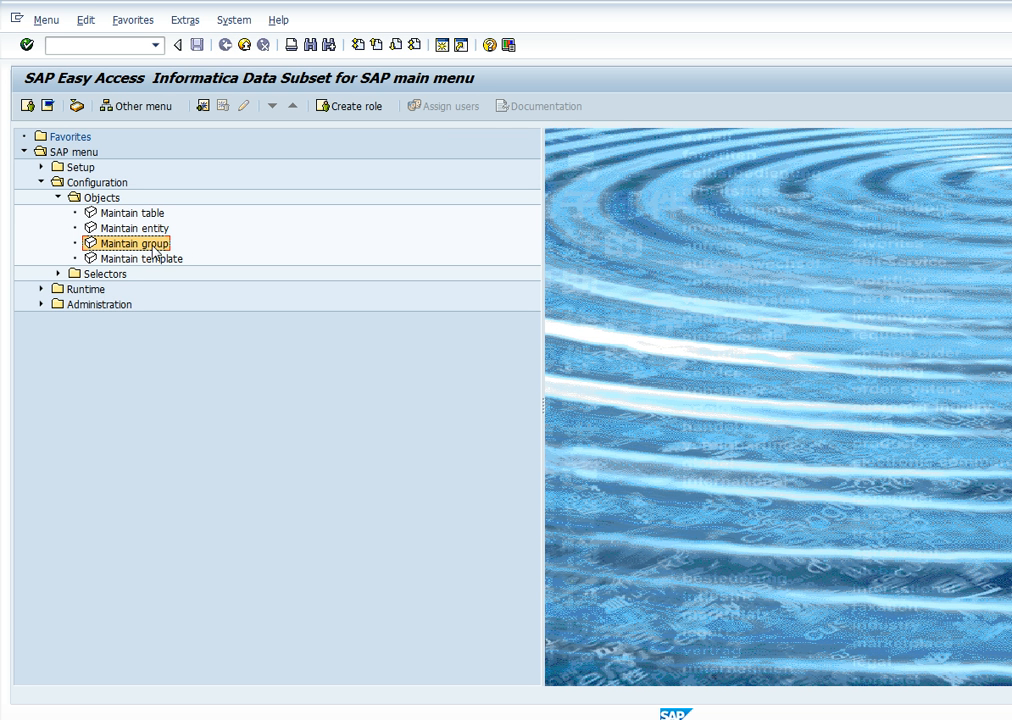
pyautogui.click(58, 273)
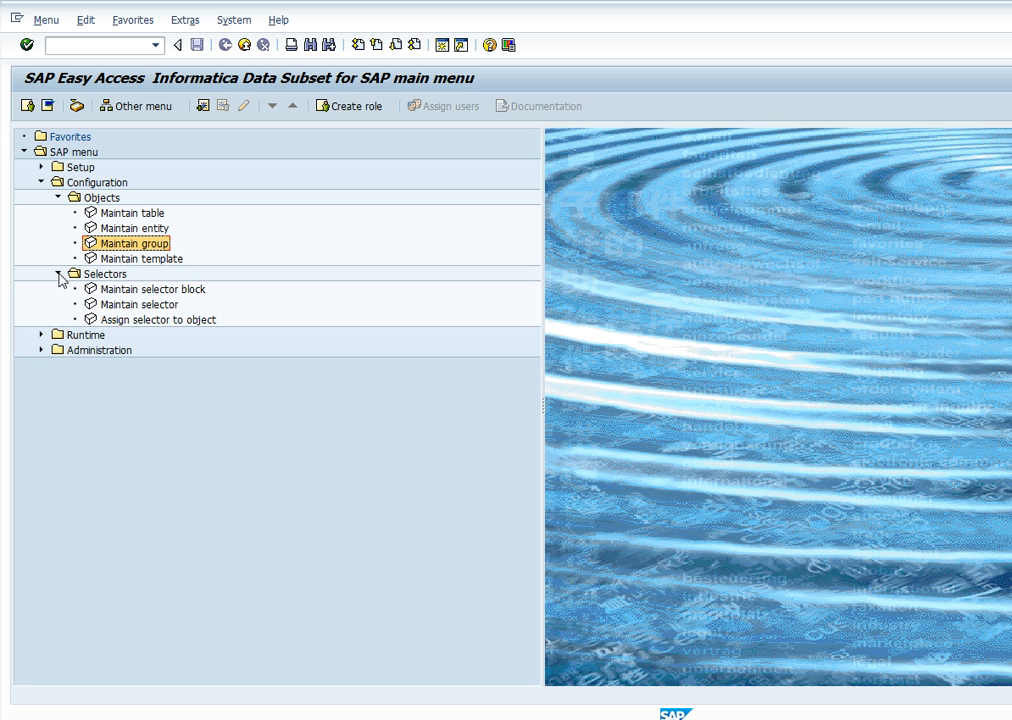
pyautogui.doubleClick(142, 306)
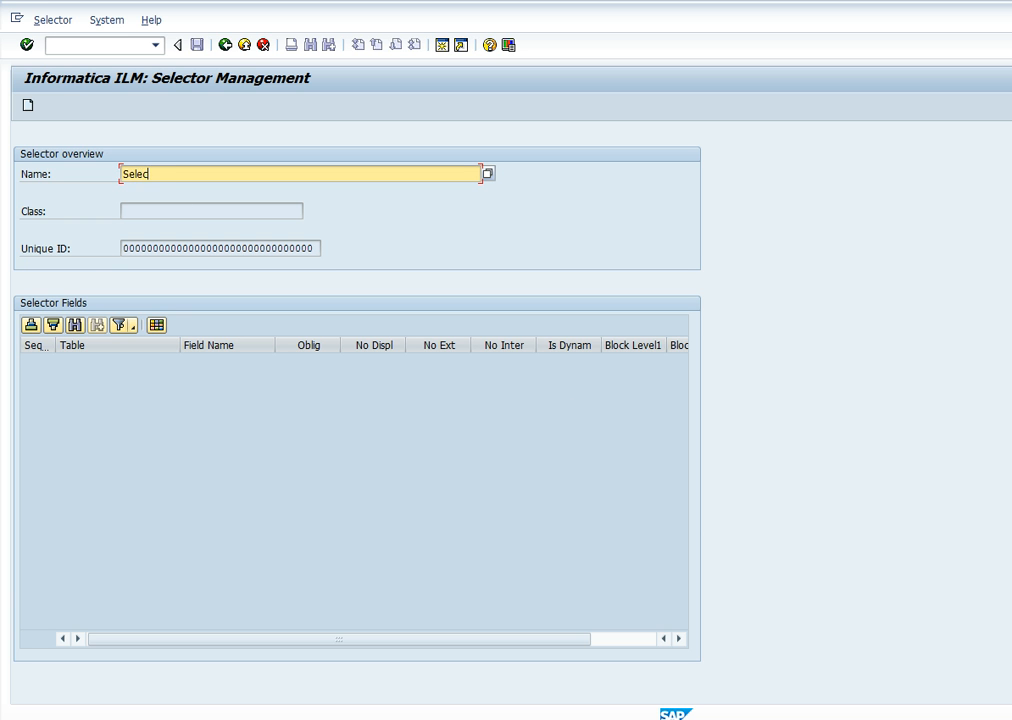
# - Create a selector named "Selector for T528B" with class /GETPF/CTD_SELECTOR, saving and activating it
pyautogui.write('for T528B')
pyautogui.click(27, 106)
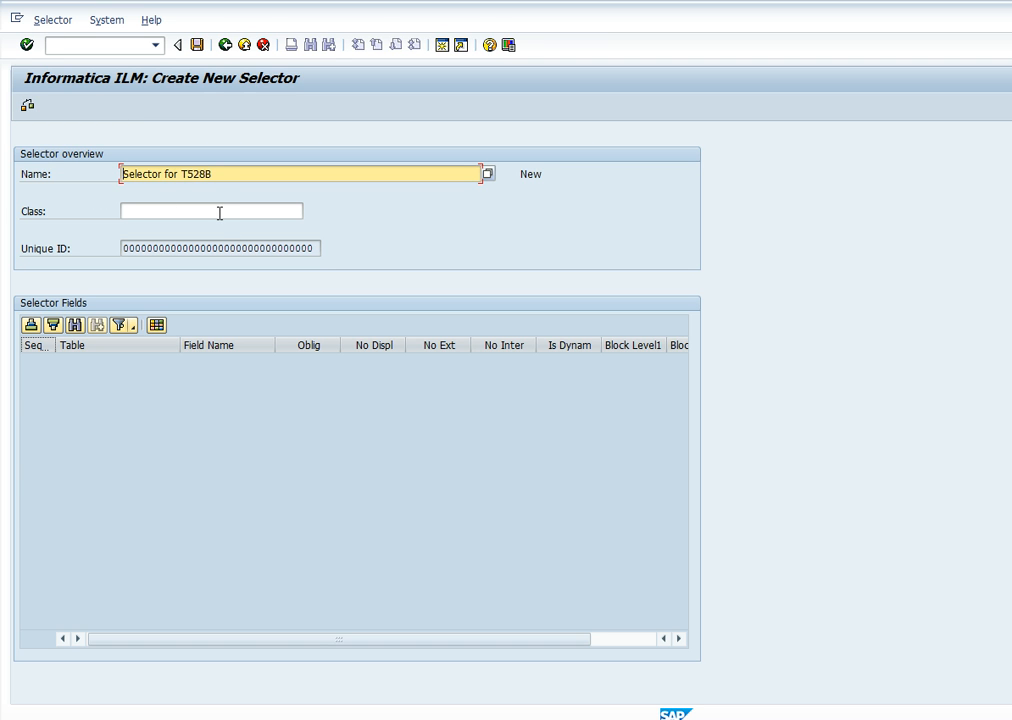
pyautogui.click(220, 213)
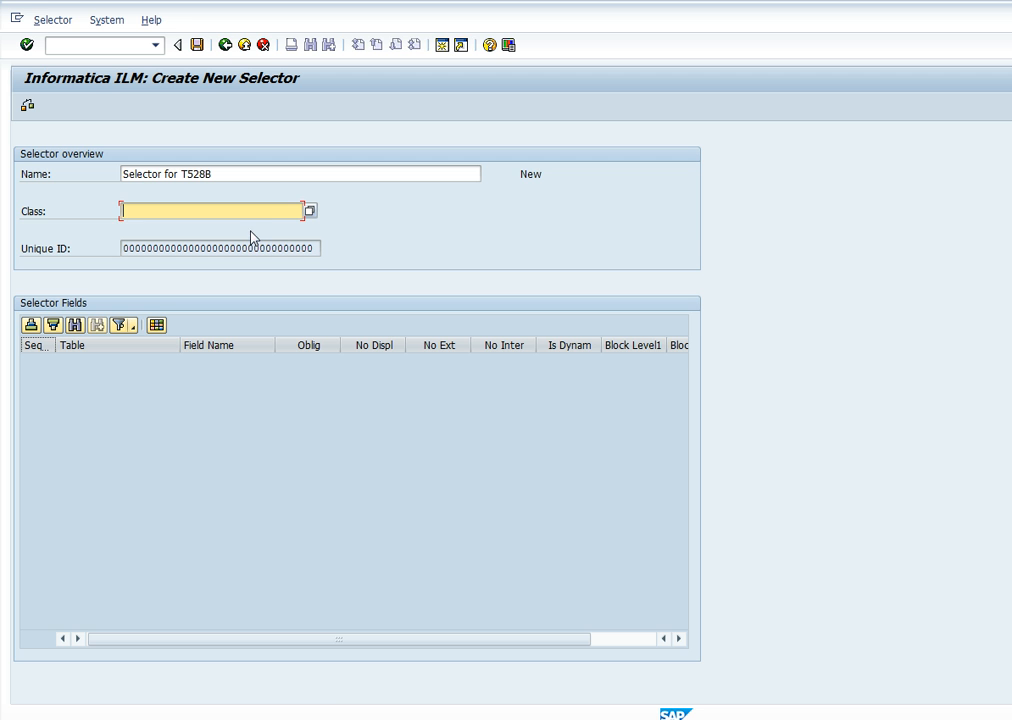
pyautogui.click(310, 212)
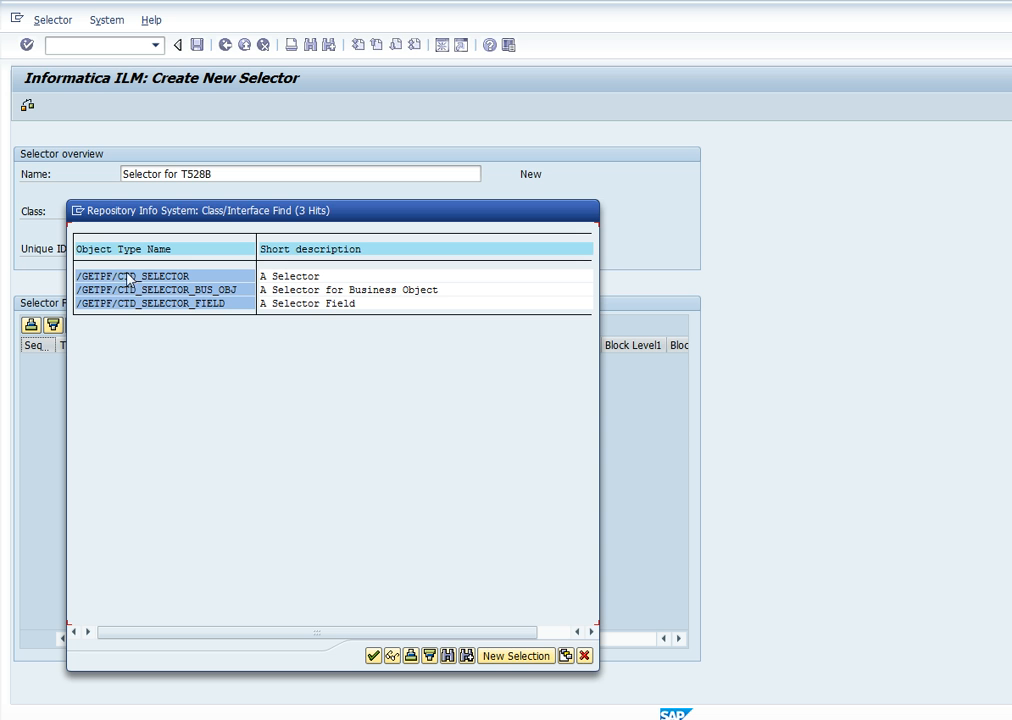
pyautogui.doubleClick(158, 280)
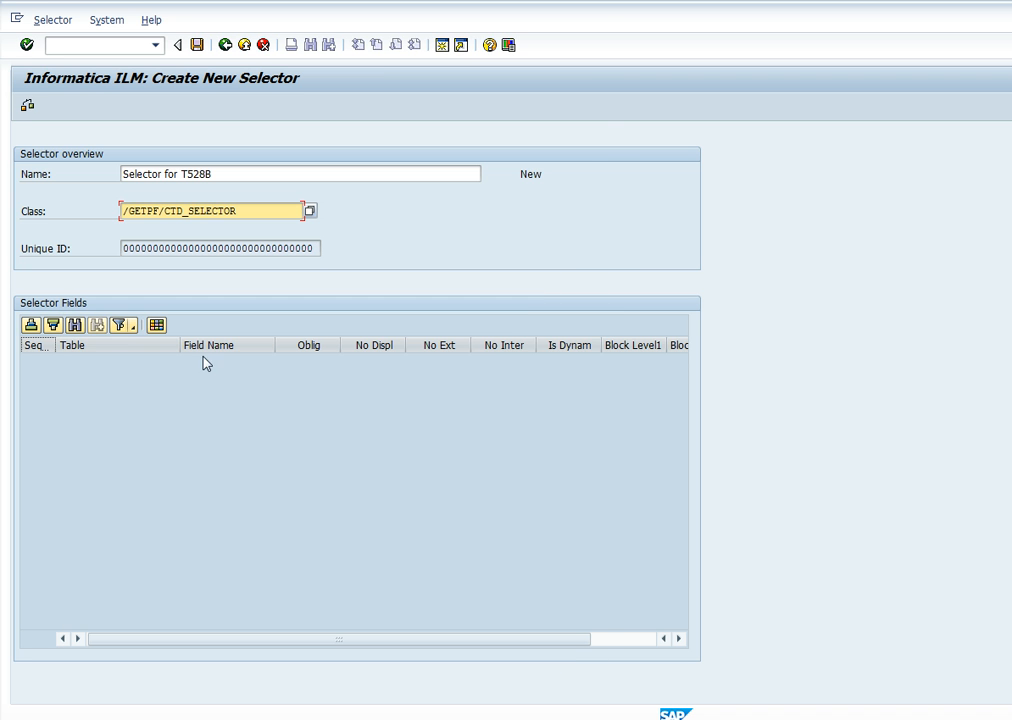
pyautogui.click(197, 46)
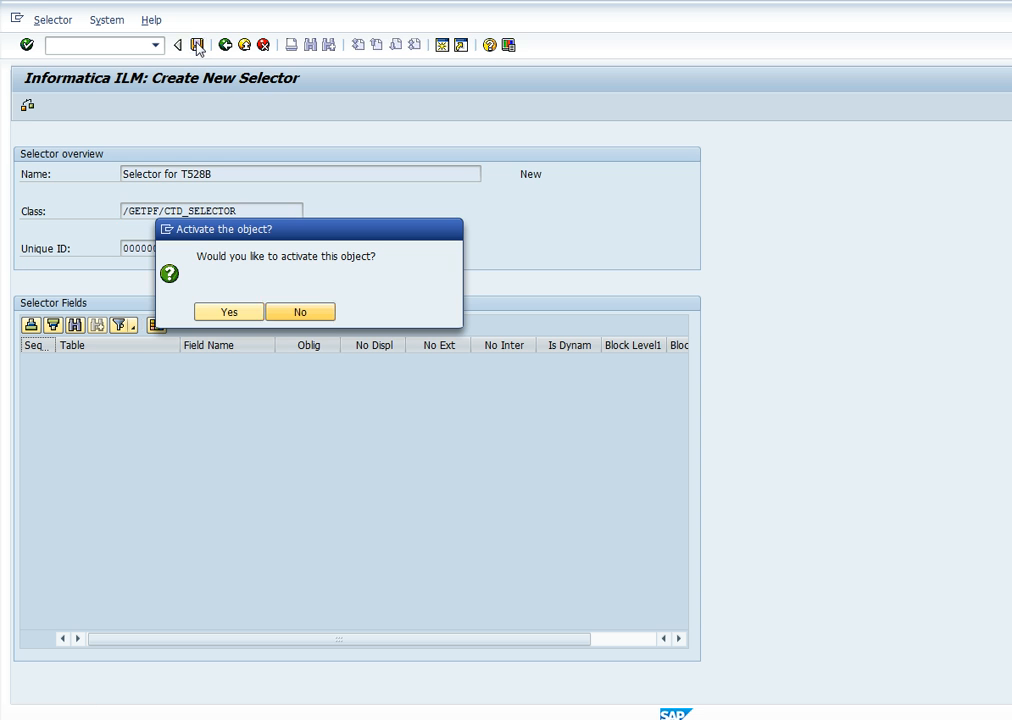
pyautogui.click(236, 313)
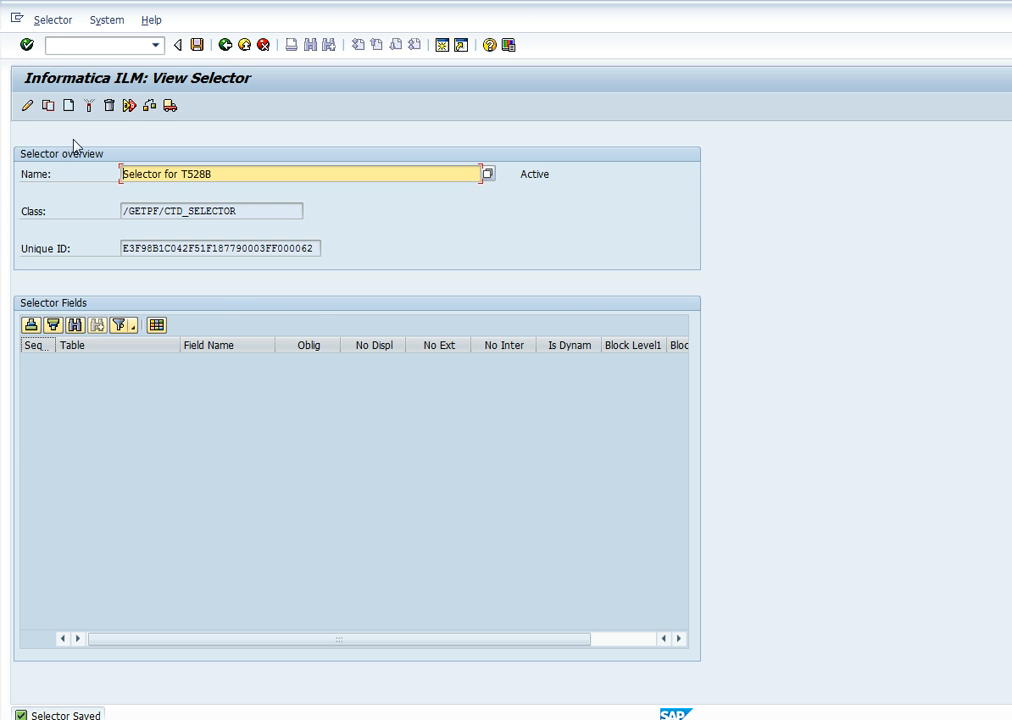
# - Add a selector field with sequence 5 for table T528B, field OTYPE, and mark it as obligatory
pyautogui.click(27, 106)
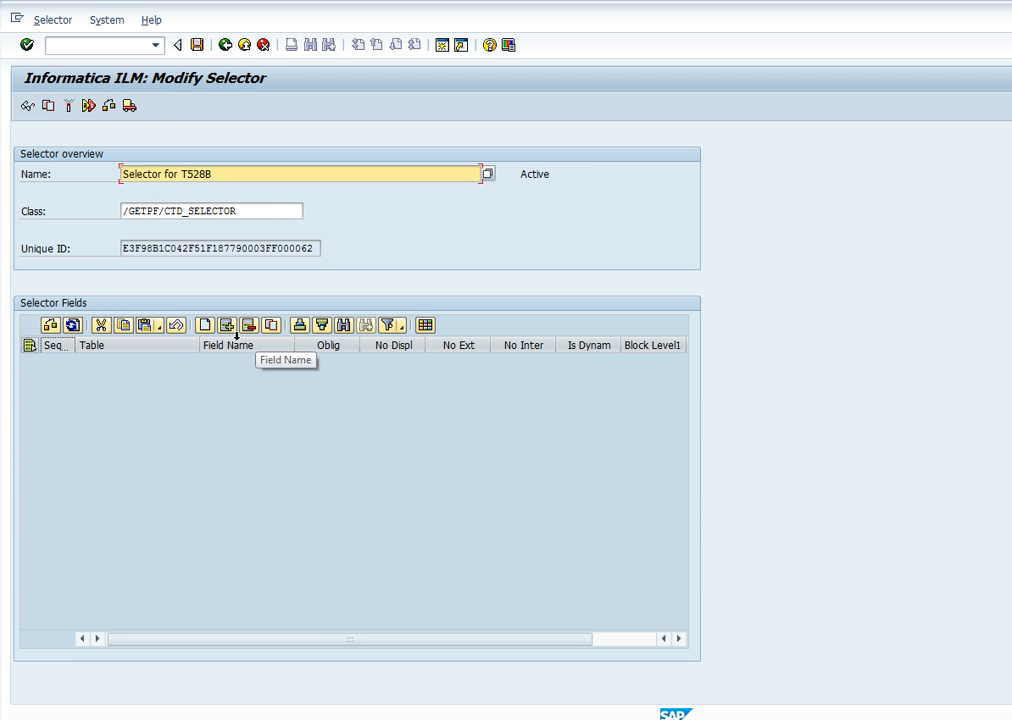
pyautogui.click(226, 325)
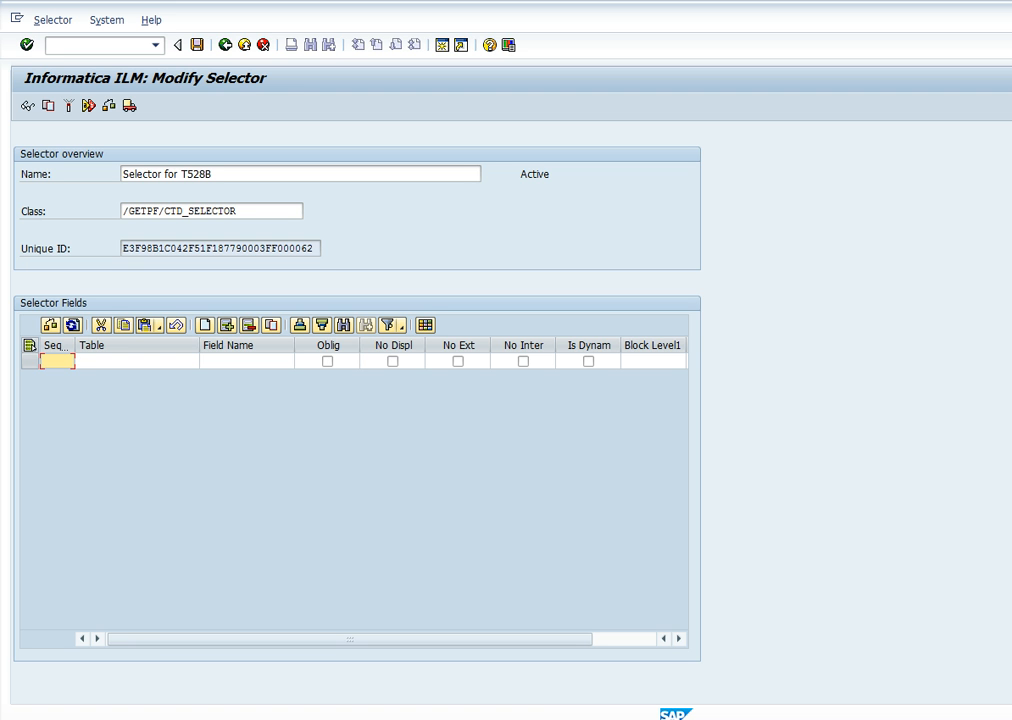
pyautogui.write('5')
pyautogui.press('Tab')
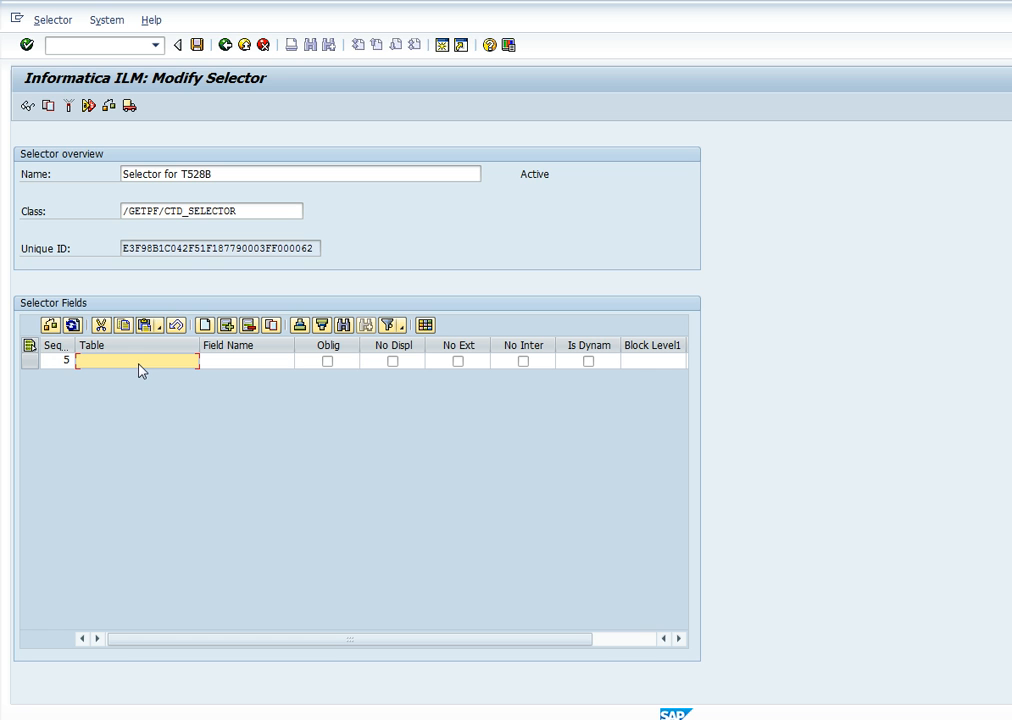
pyautogui.write('T528B')
pyautogui.click(284, 362)
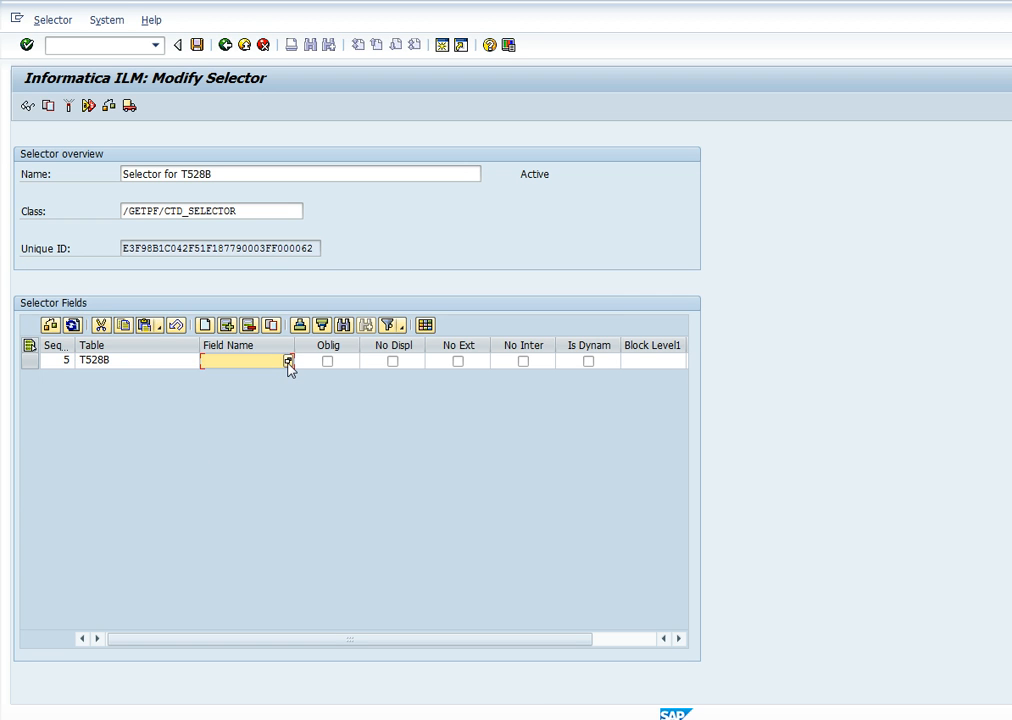
pyautogui.click(288, 361)
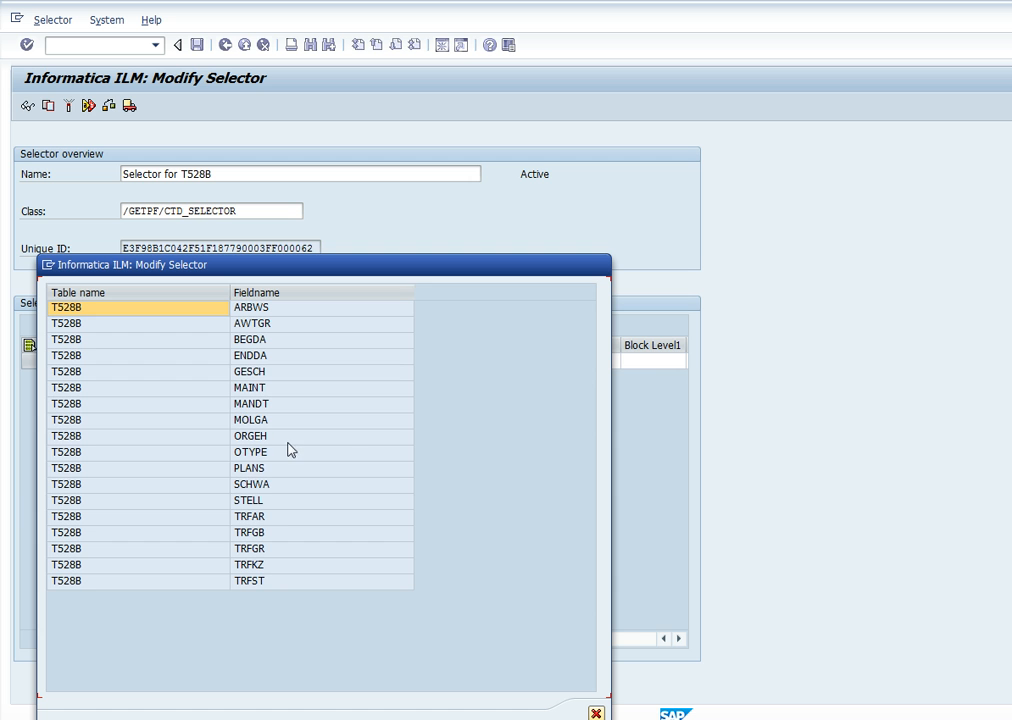
pyautogui.doubleClick(52, 453)
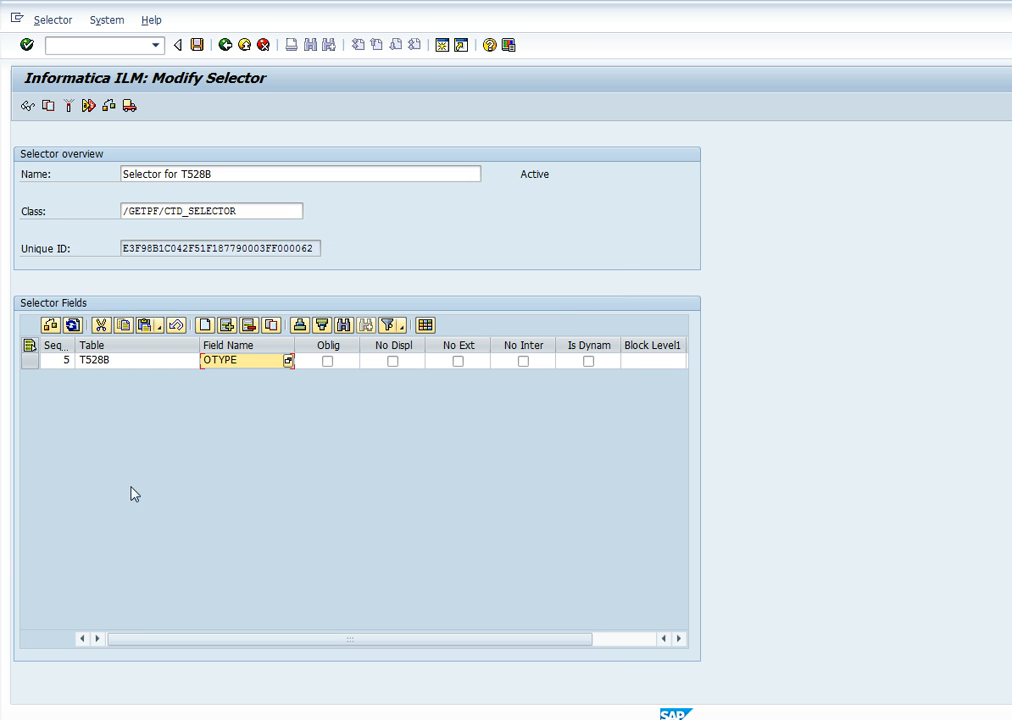
pyautogui.click(328, 362)
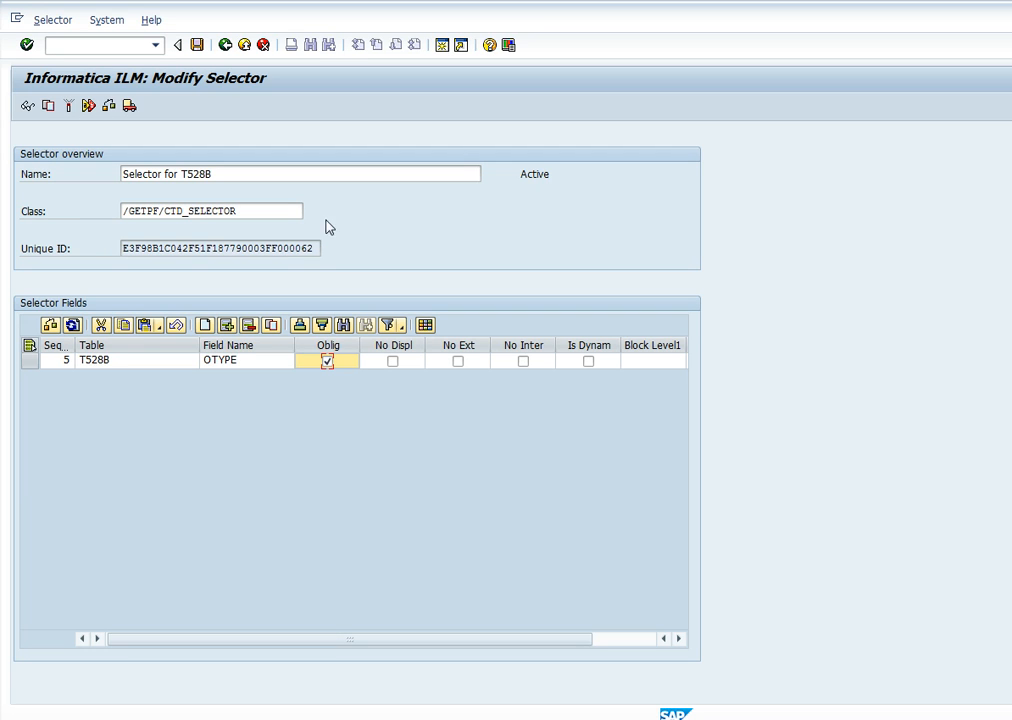
# - Add a selector field with sequence 10 for table T528B, field PLANS, mark it as obligatory, and save the selector
pyautogui.click(228, 328)
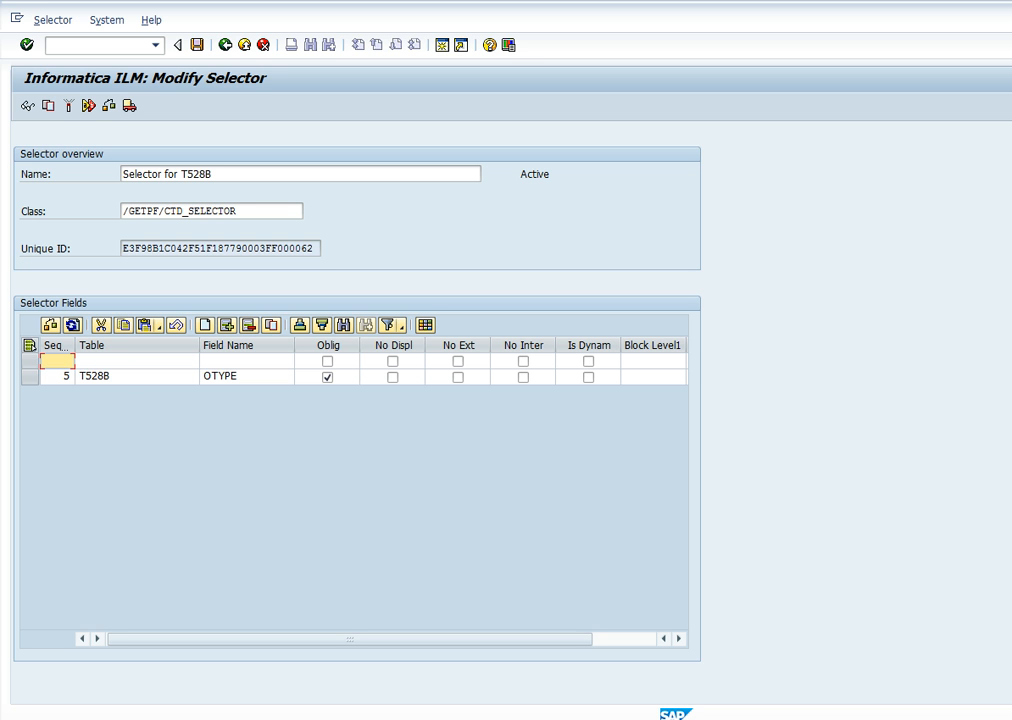
pyautogui.write('10')
pyautogui.press('Tab')
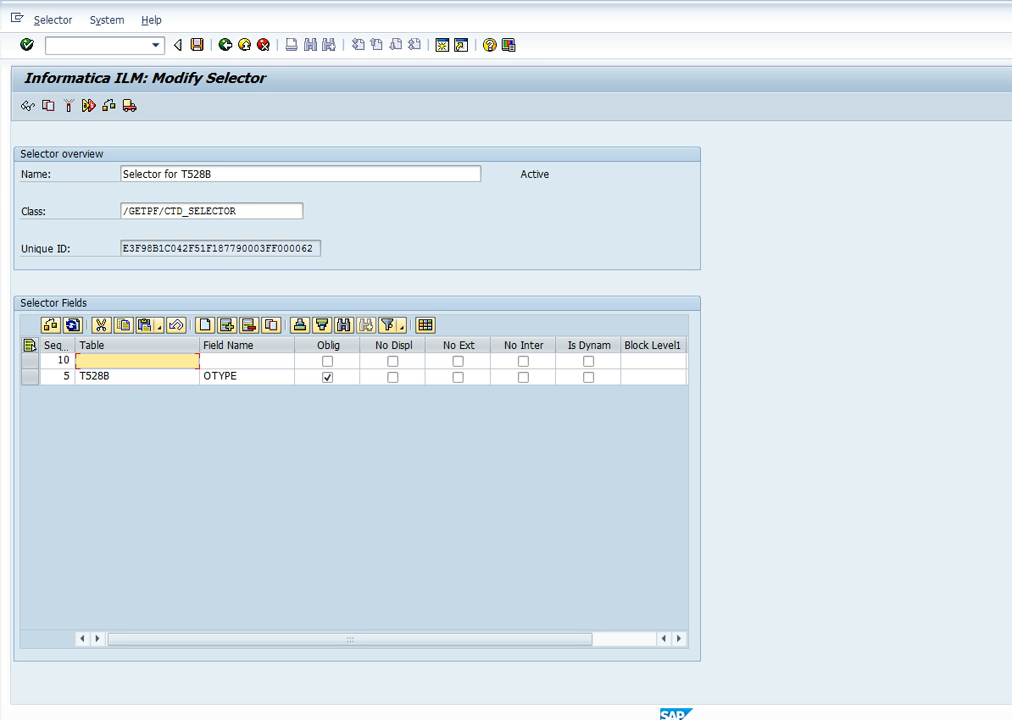
pyautogui.write('T528B')
pyautogui.press('Tab')
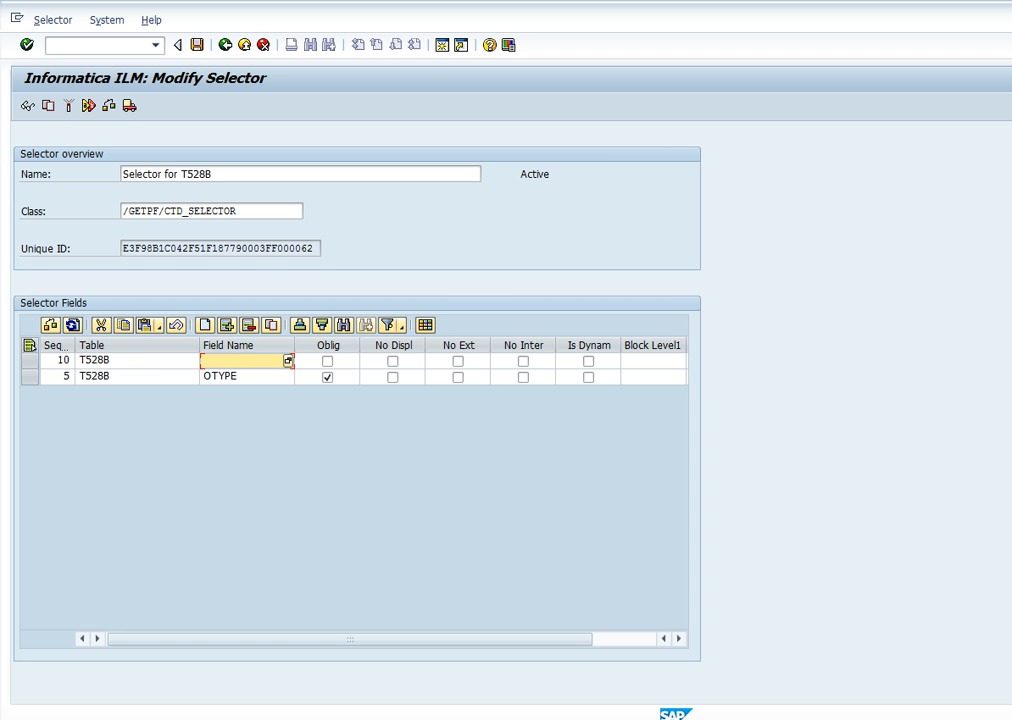
pyautogui.click(288, 362)
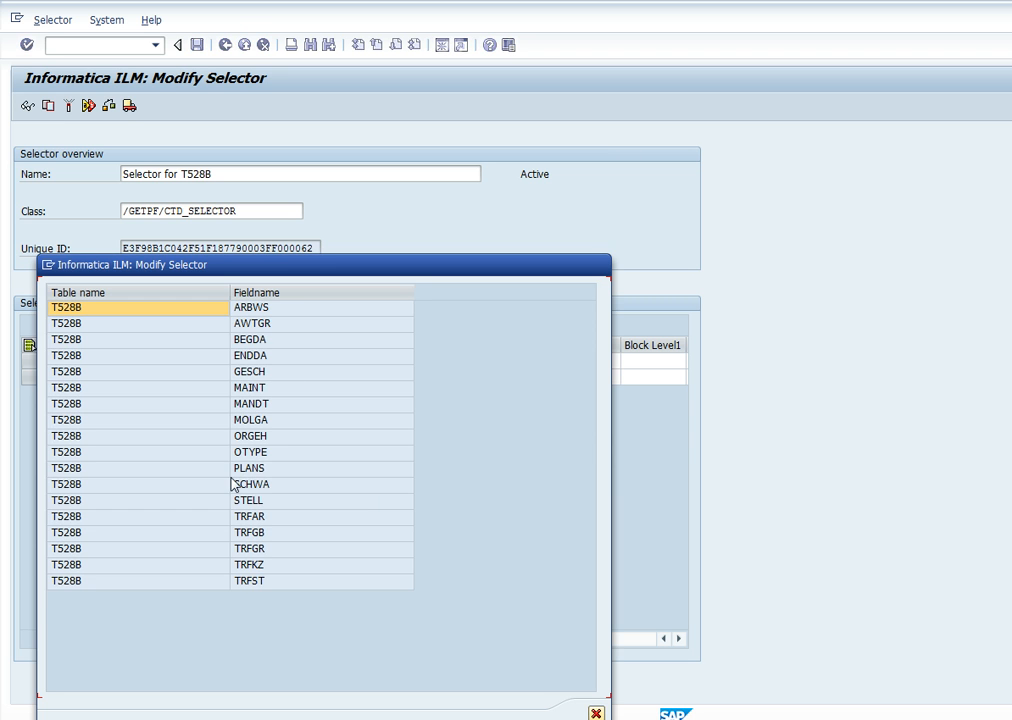
pyautogui.doubleClick(250, 470)
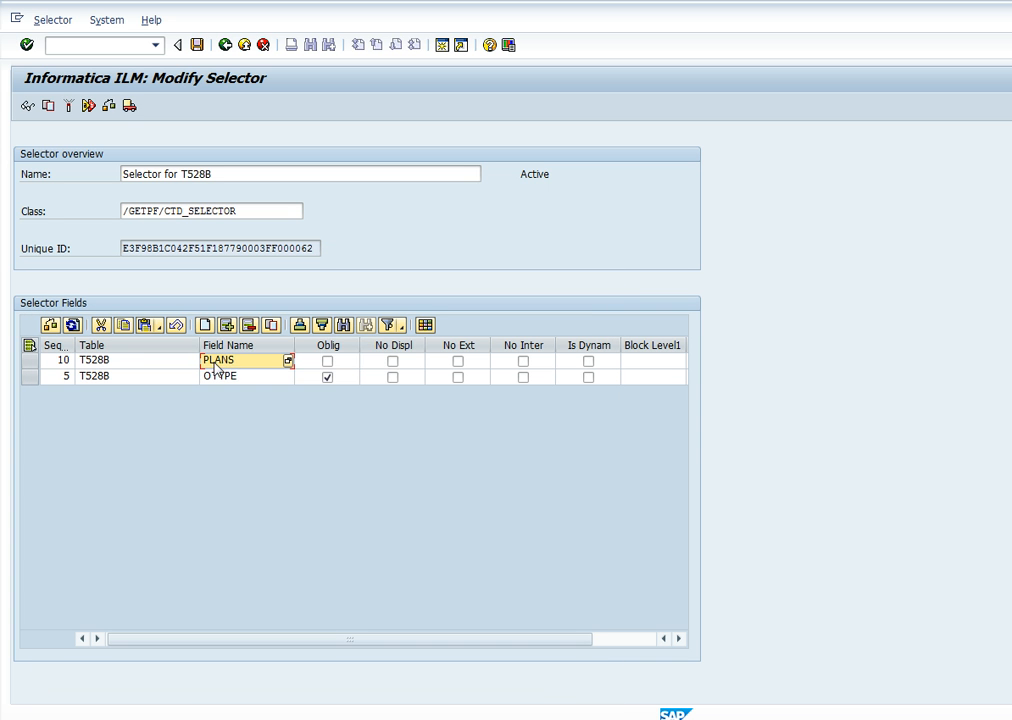
pyautogui.click(328, 362)
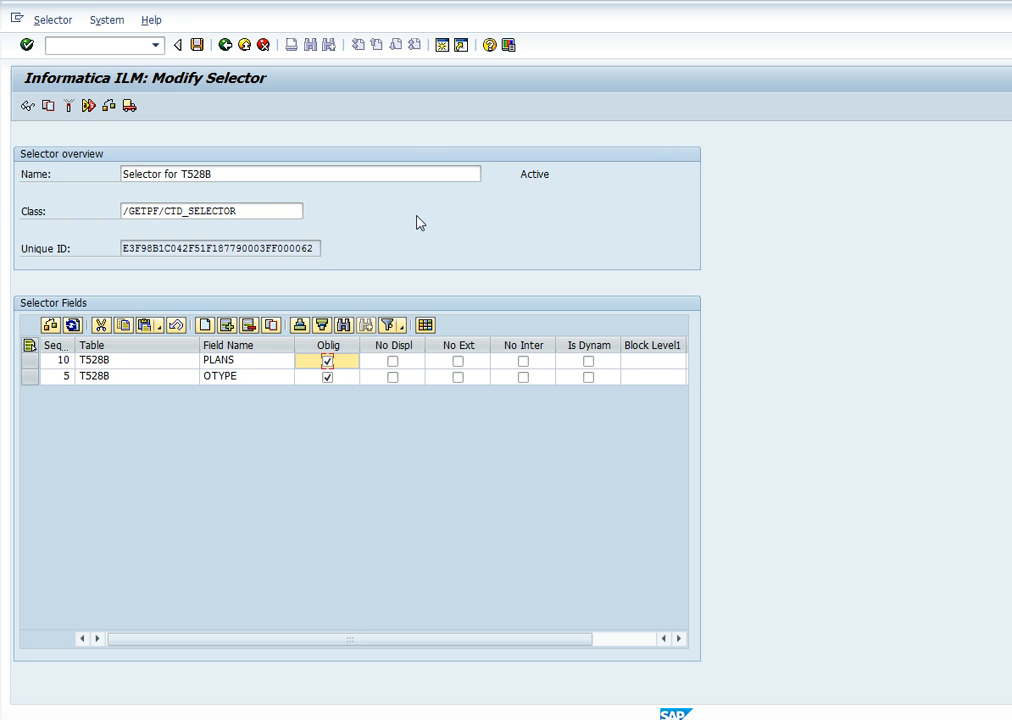
pyautogui.click(197, 45)
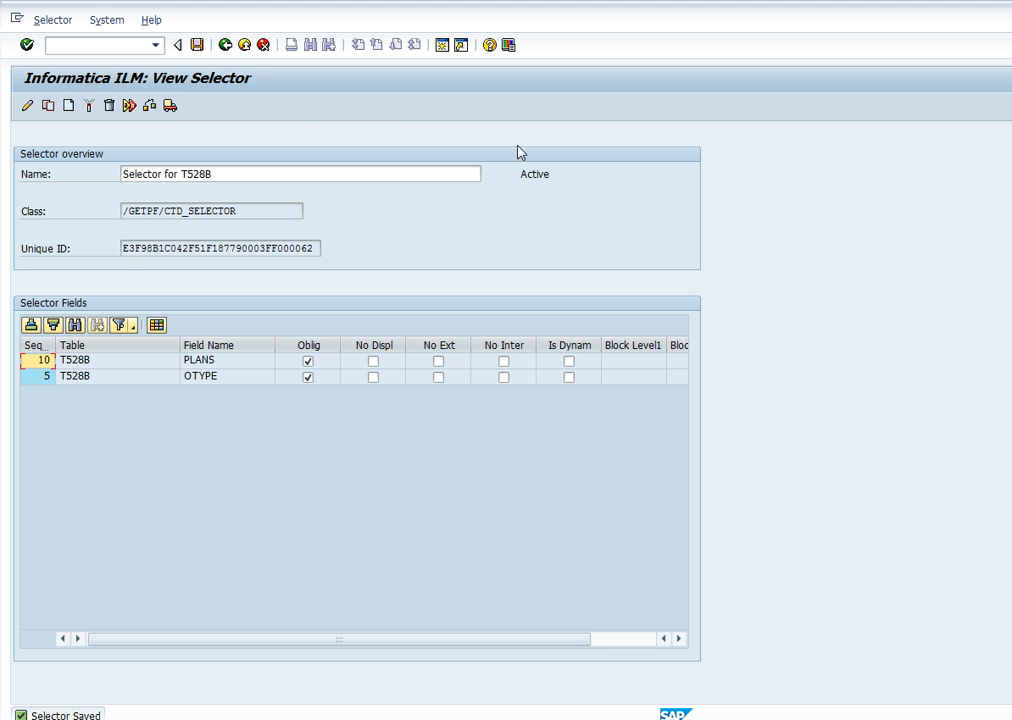
# - Open the assignment of selectors to objects and choose object type Group with the object Group T528B
pyautogui.click(225, 47)
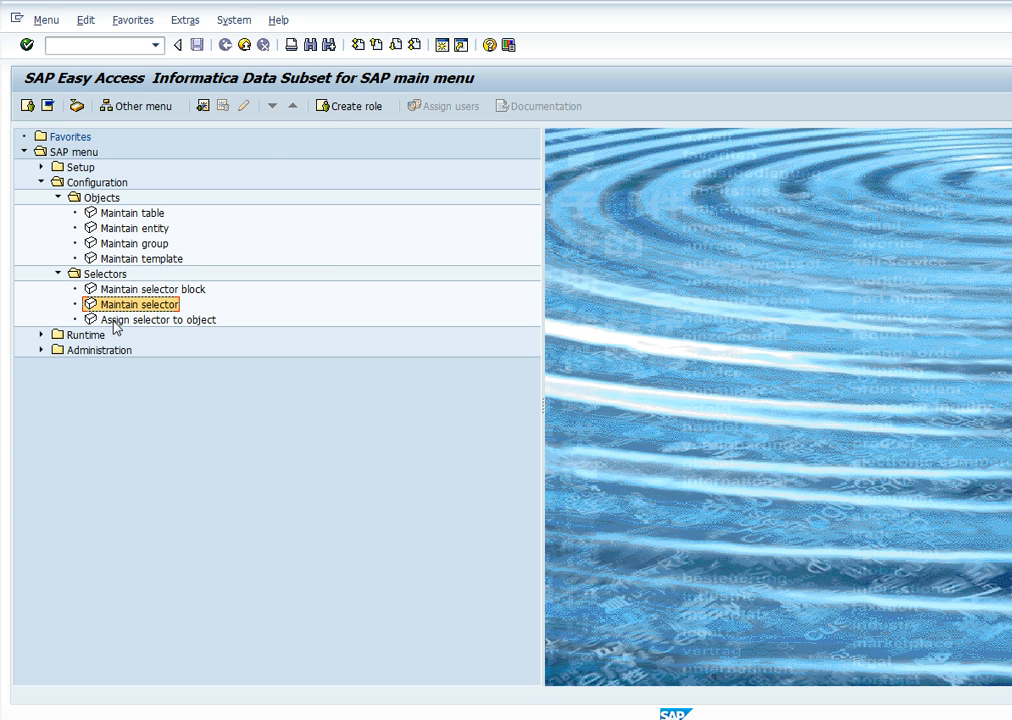
pyautogui.doubleClick(150, 321)
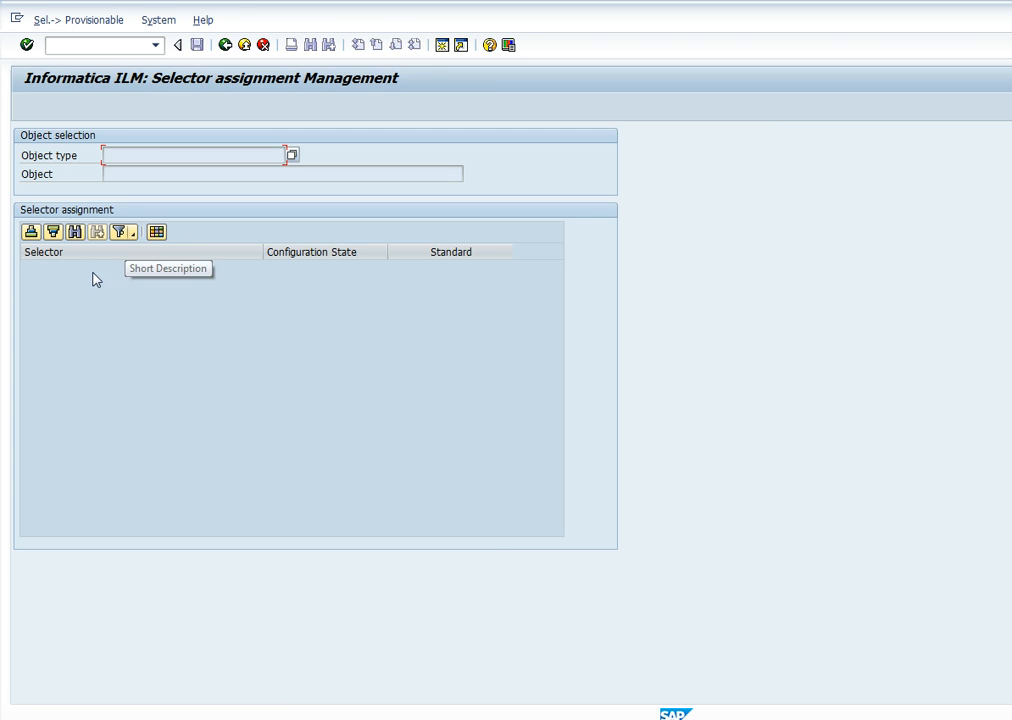
pyautogui.click(291, 157)
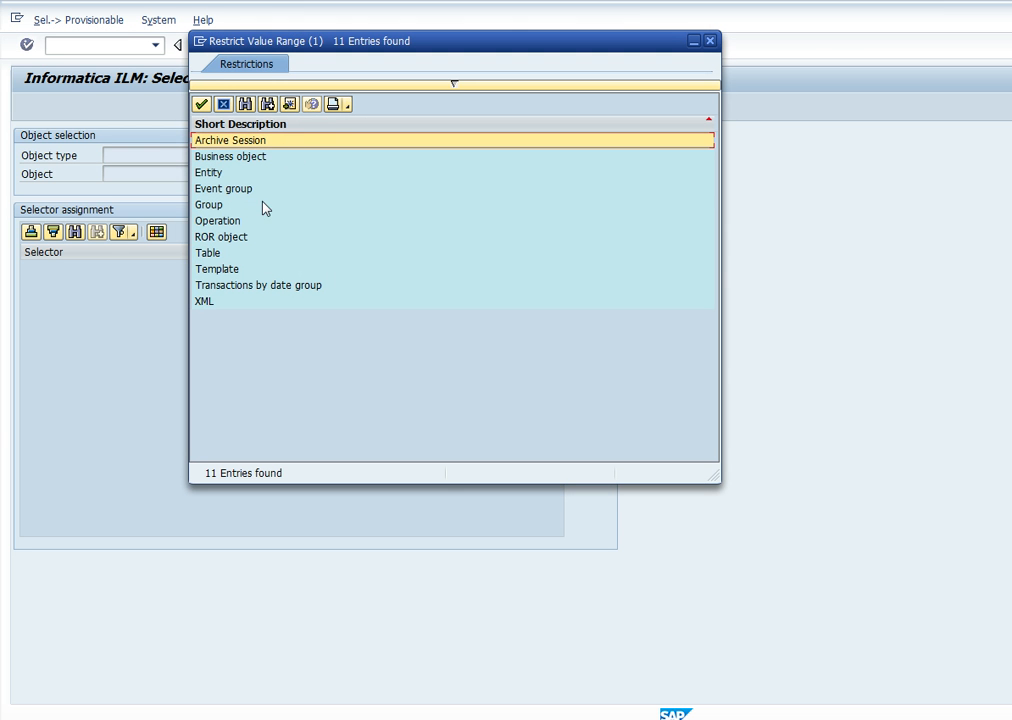
pyautogui.doubleClick(203, 206)
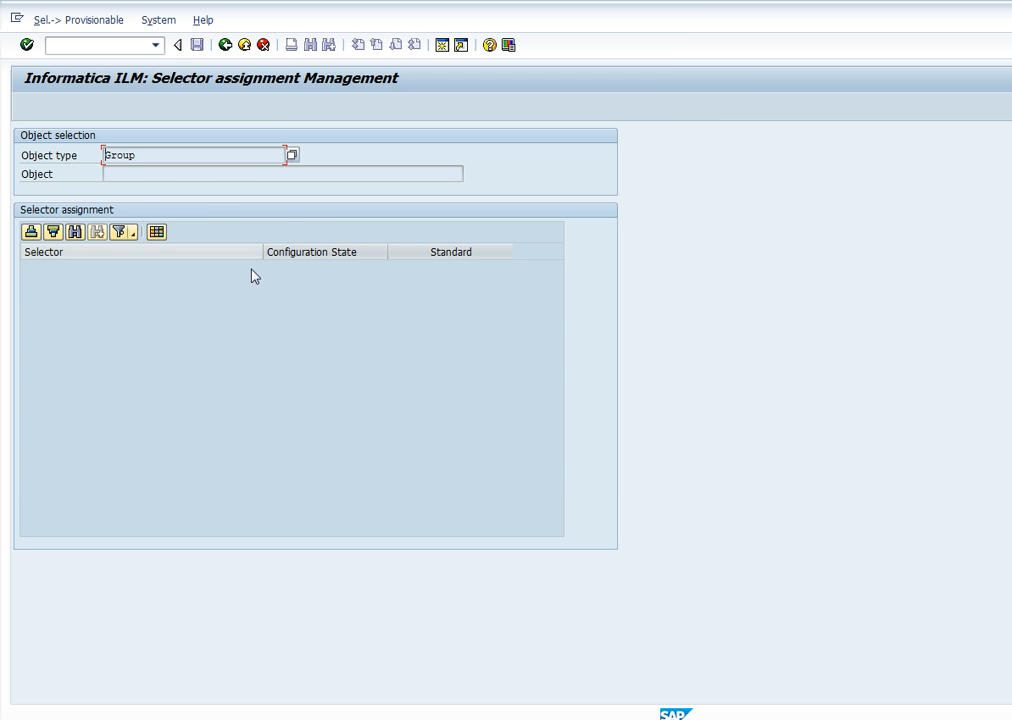
pyautogui.click(353, 176)
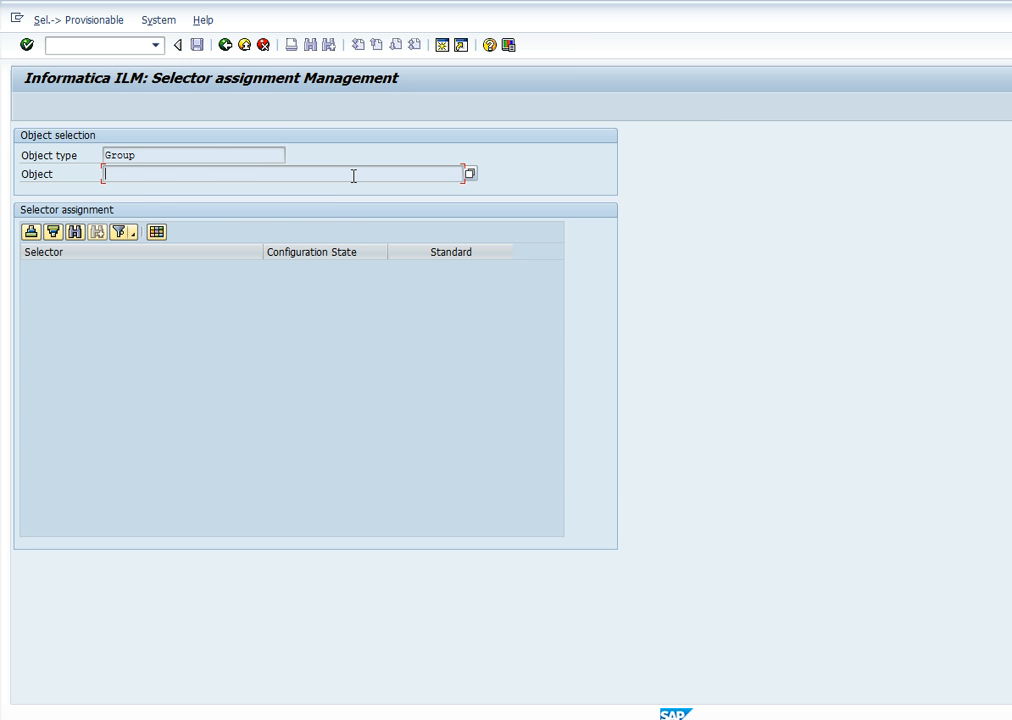
pyautogui.click(469, 175)
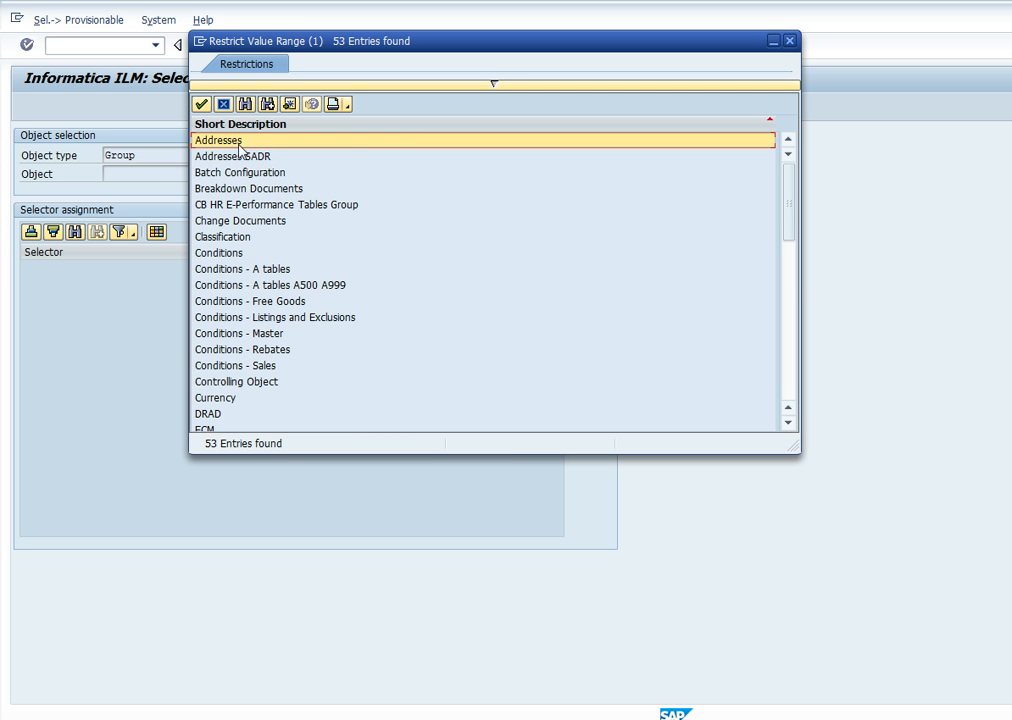
pyautogui.click(244, 106)
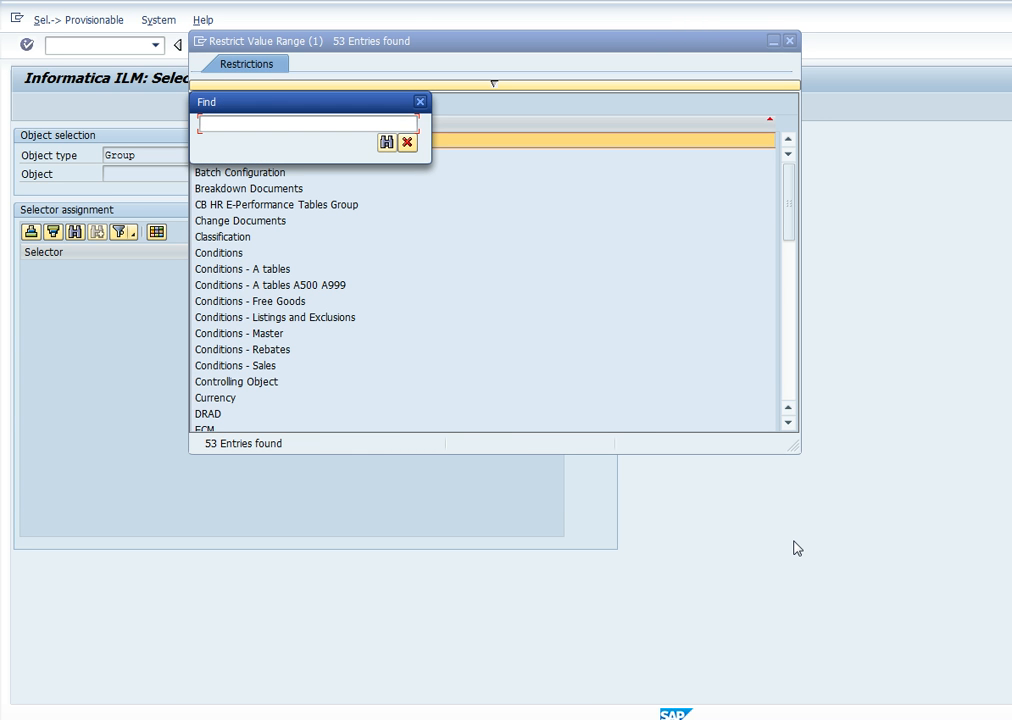
pyautogui.write('T528b')
pyautogui.click(389, 145)
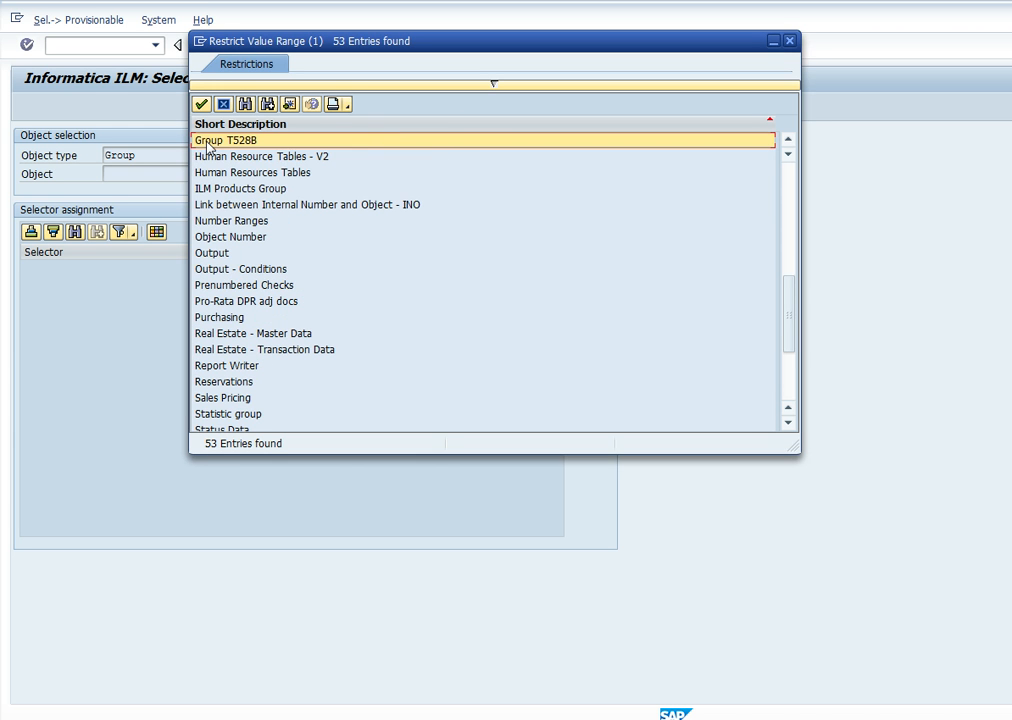
pyautogui.doubleClick(209, 147)
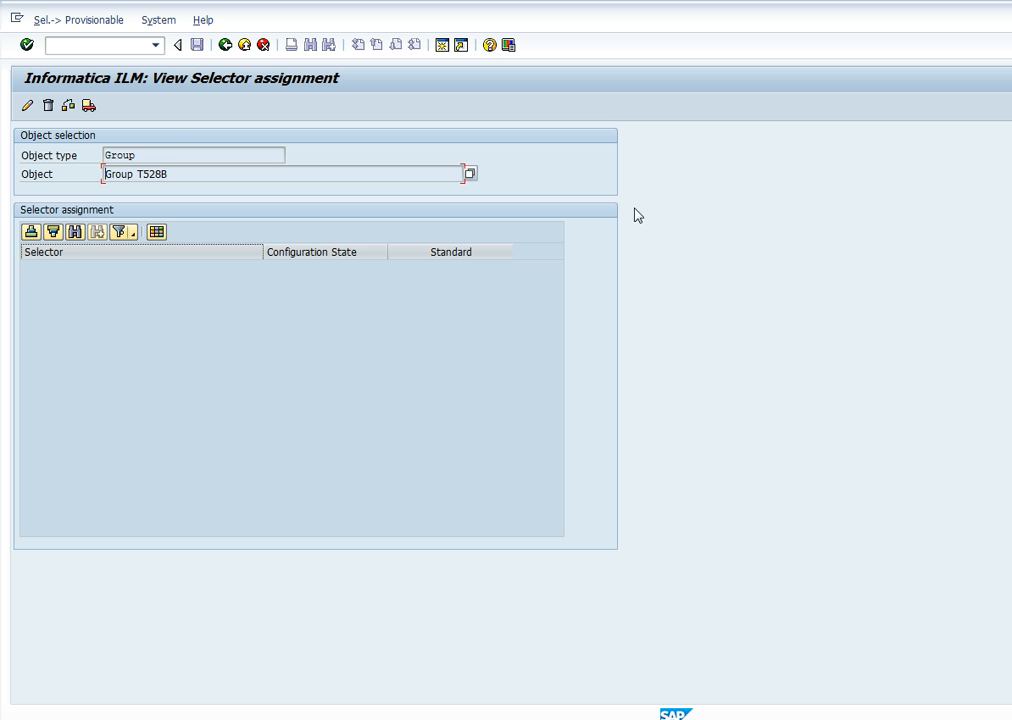
# - Add a selector assignment row to Group T528B and raise the selector value list's maximum number of hits to 1000
pyautogui.click(26, 107)
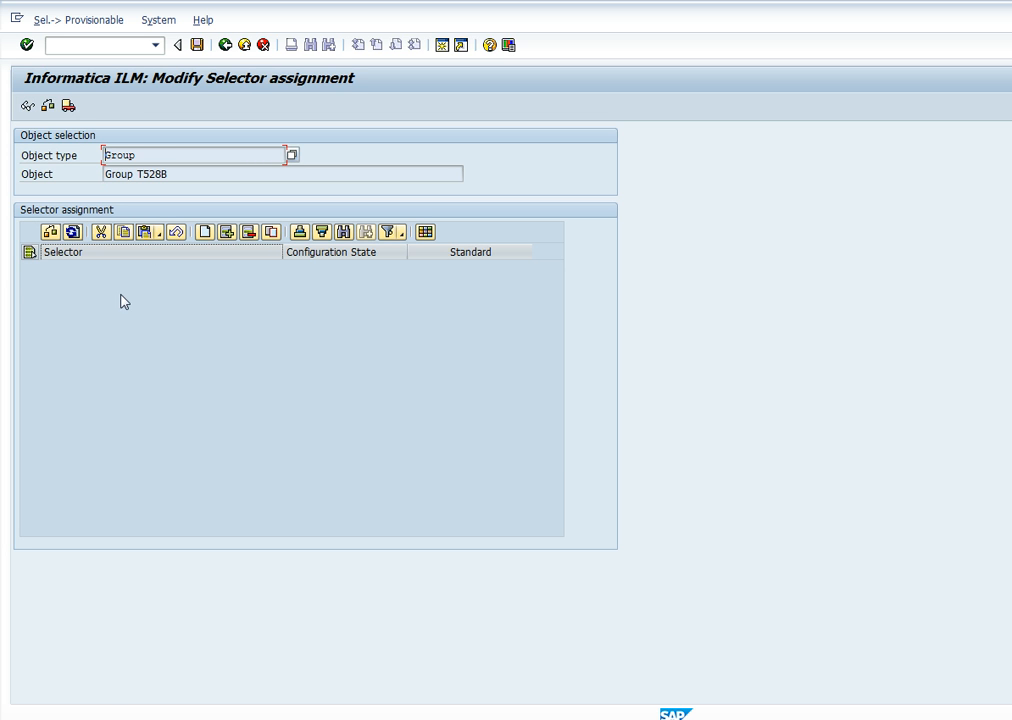
pyautogui.click(227, 232)
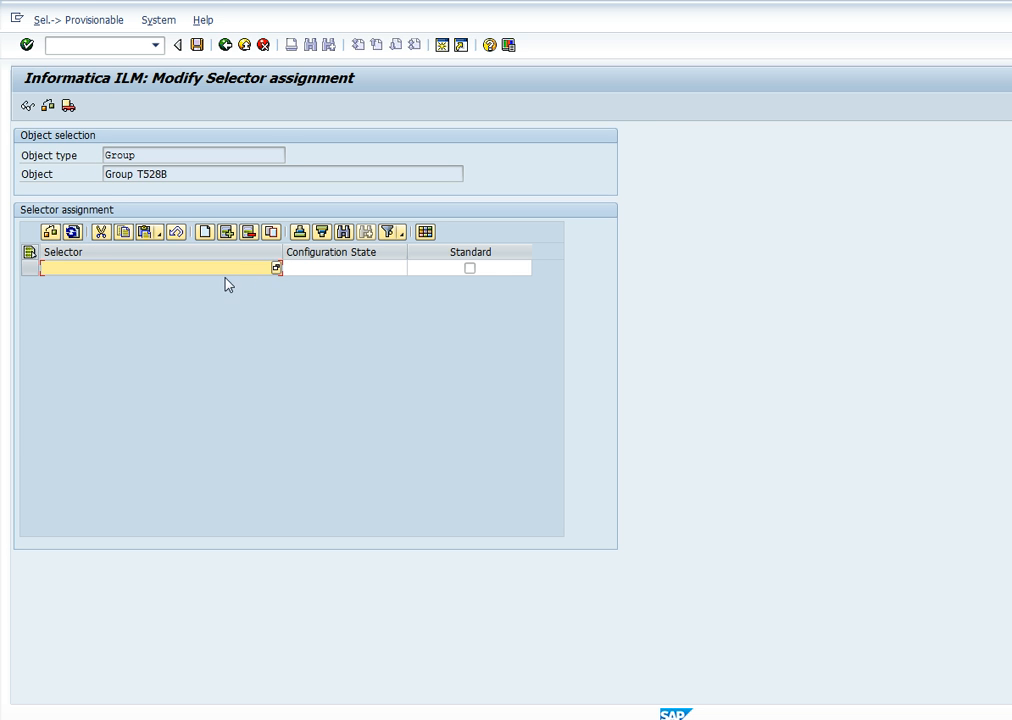
pyautogui.click(277, 268)
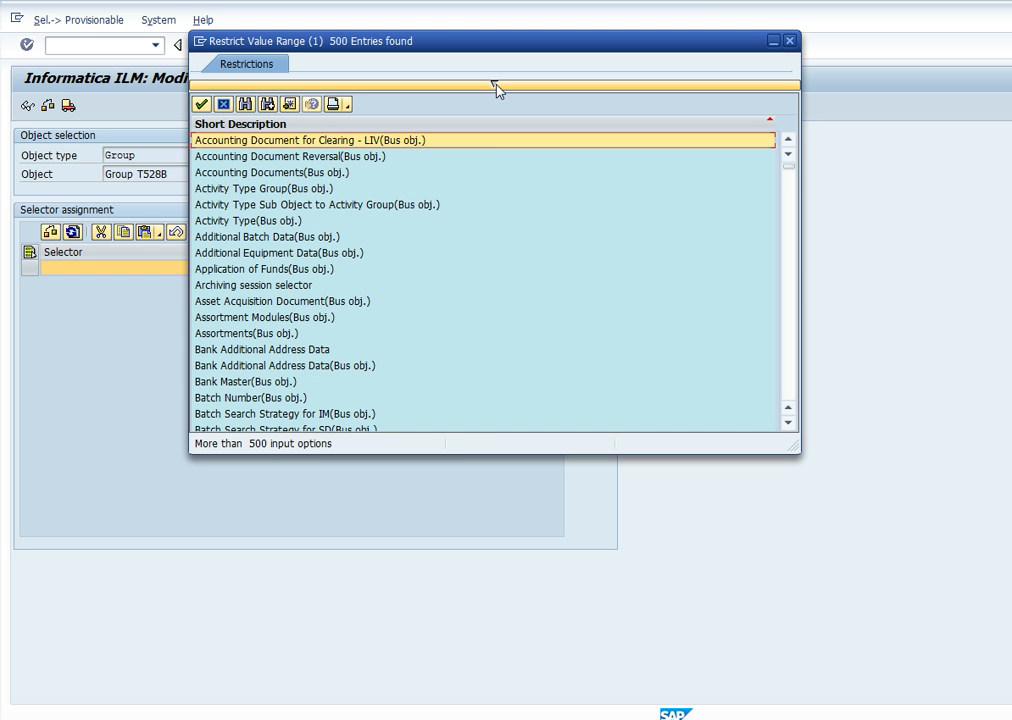
pyautogui.click(495, 86)
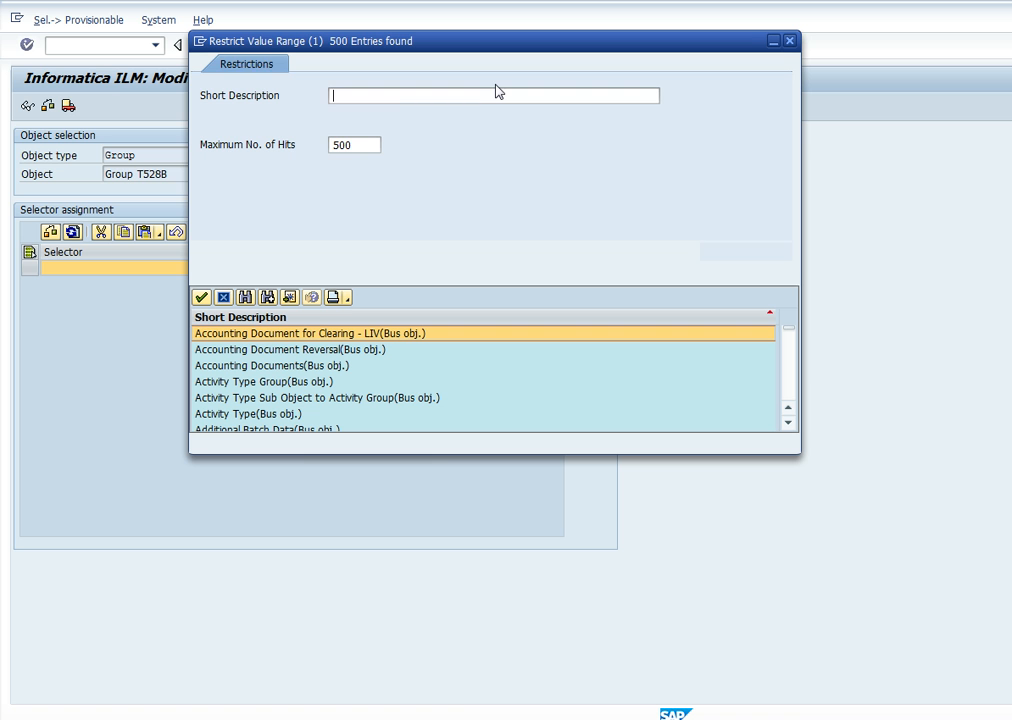
pyautogui.doubleClick(351, 146)
pyautogui.write('1000')
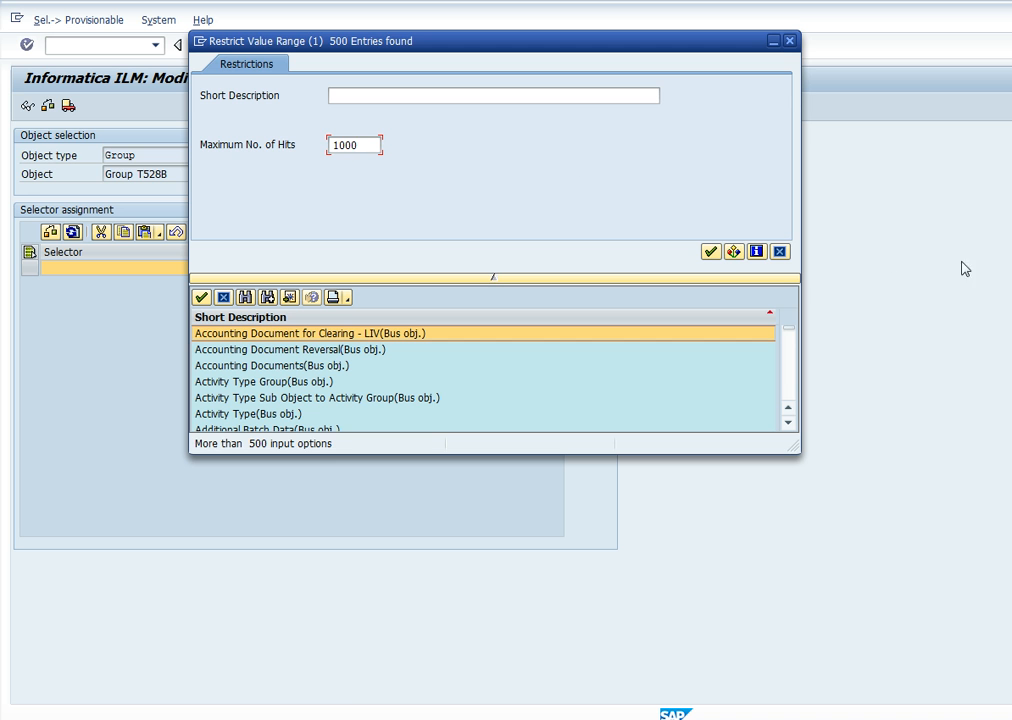
pyautogui.click(712, 253)
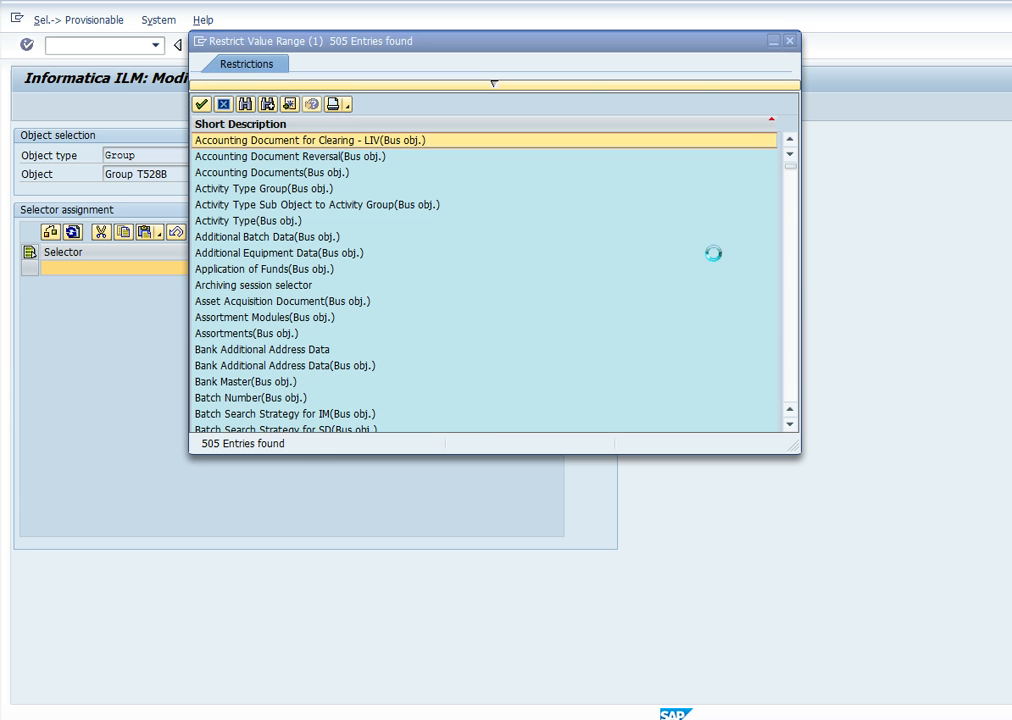
# - Find "Selector for T528B" in the selector value list and assign it to the group
pyautogui.click(245, 104)
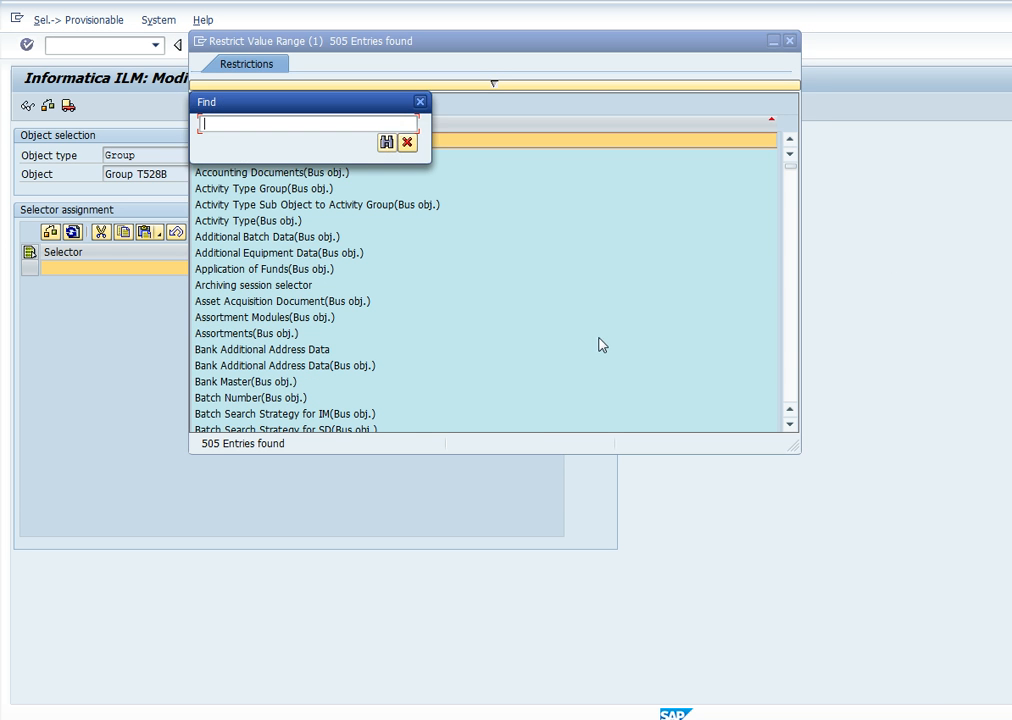
pyautogui.write('TG5')
pyautogui.press('BackSpace')
pyautogui.press('BackSpace')
pyautogui.press('BackSpace')
pyautogui.press('BackSpace')
pyautogui.press('BackSpace')
pyautogui.press('BackSpace')
pyautogui.write('T')
pyautogui.click(386, 143)
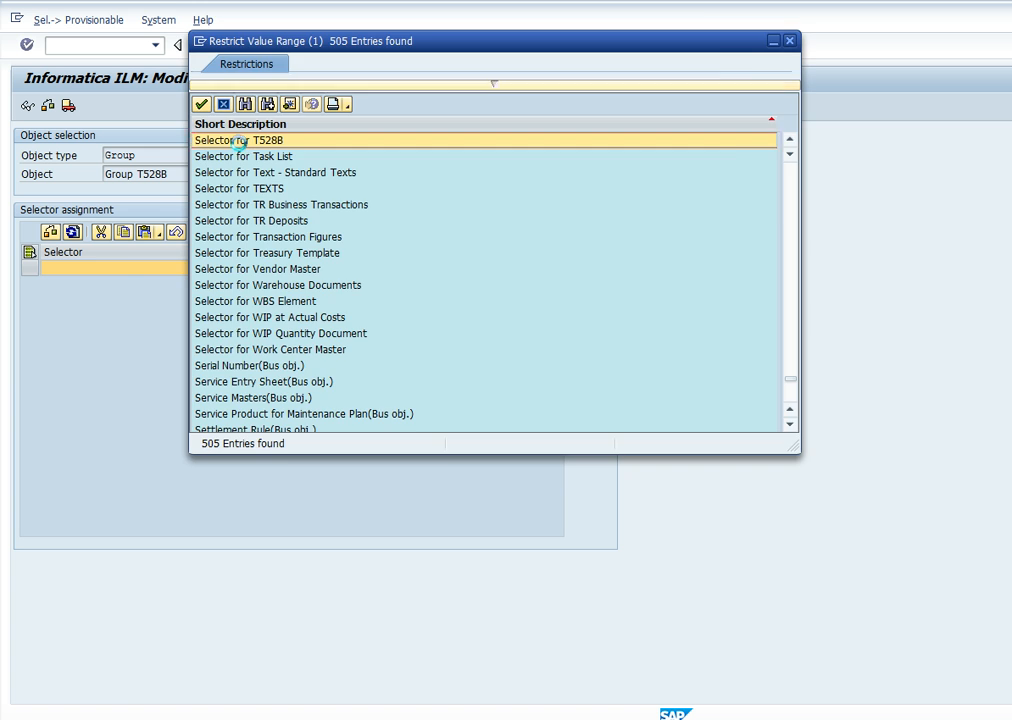
pyautogui.doubleClick(241, 141)
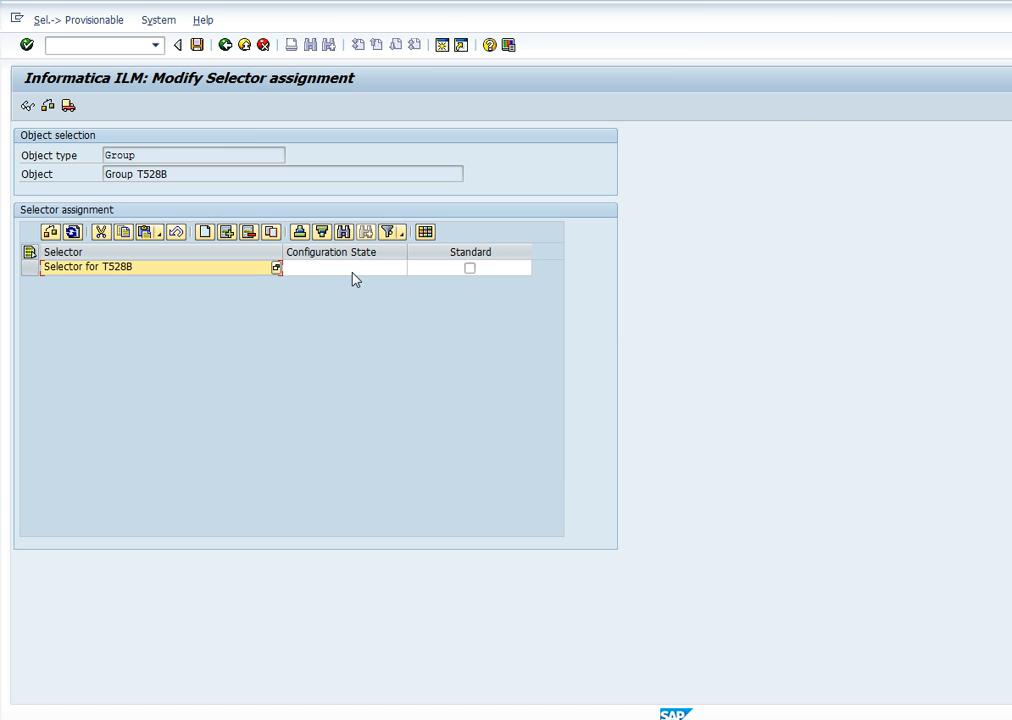
# - Set the selector assignment's configuration state to 10 (Active), mark it as standard, and save the assignment
pyautogui.click(378, 268)
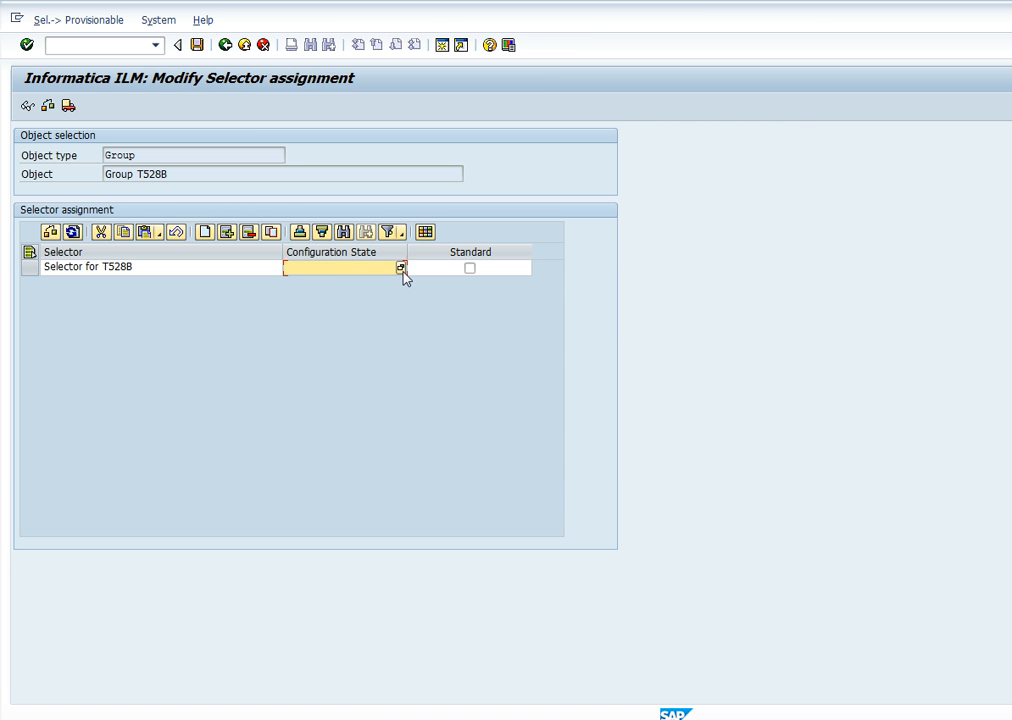
pyautogui.click(400, 269)
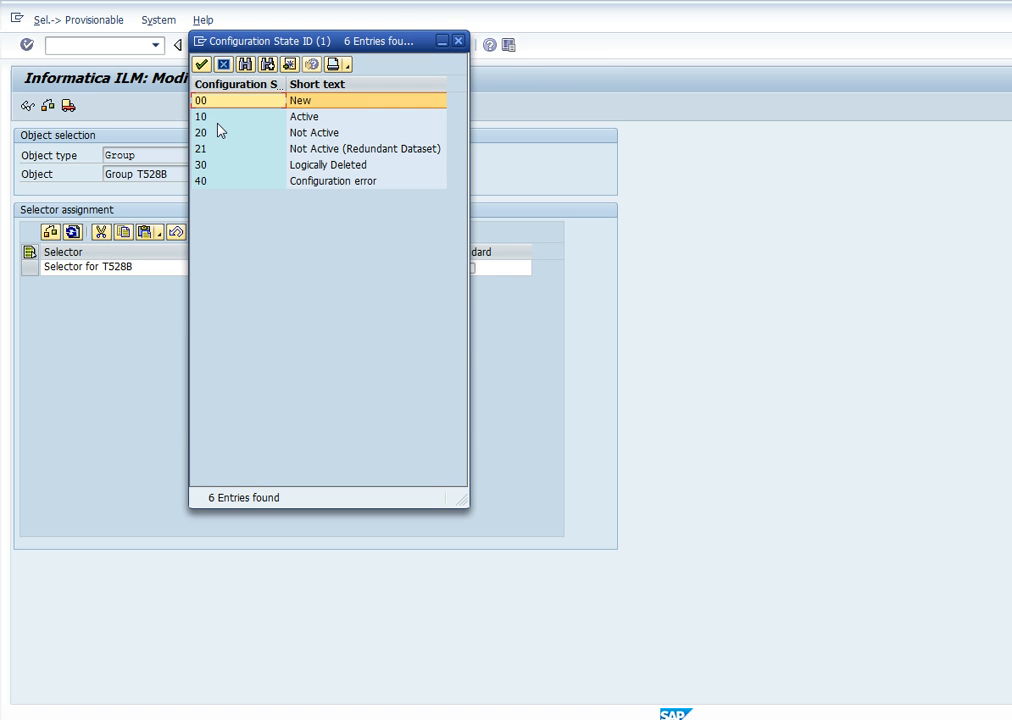
pyautogui.doubleClick(300, 118)
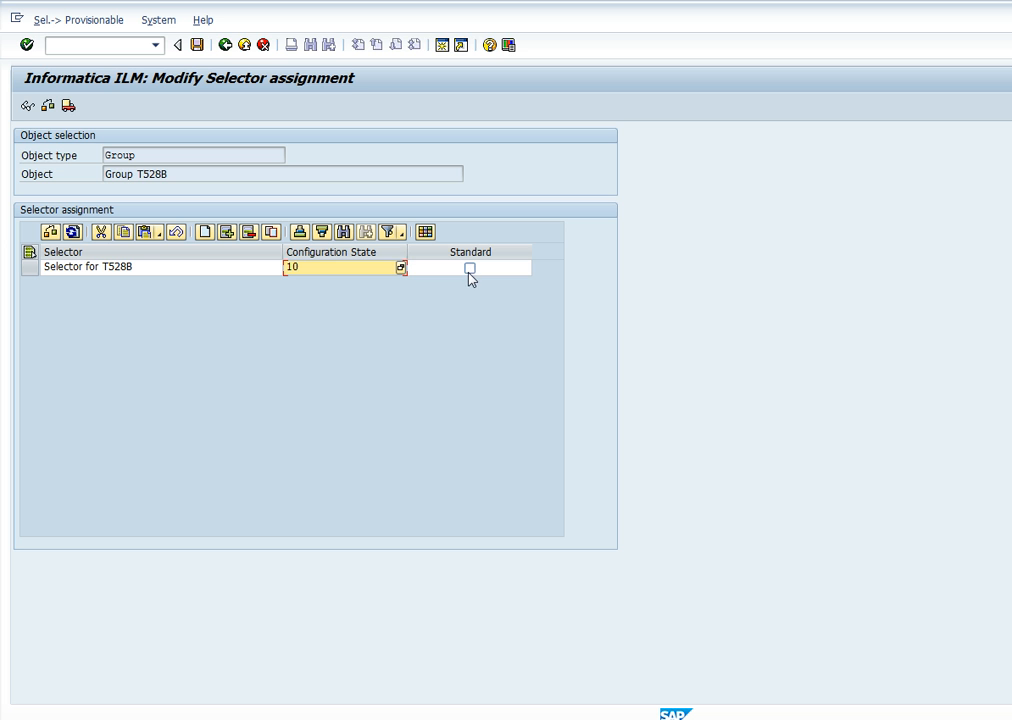
pyautogui.click(470, 268)
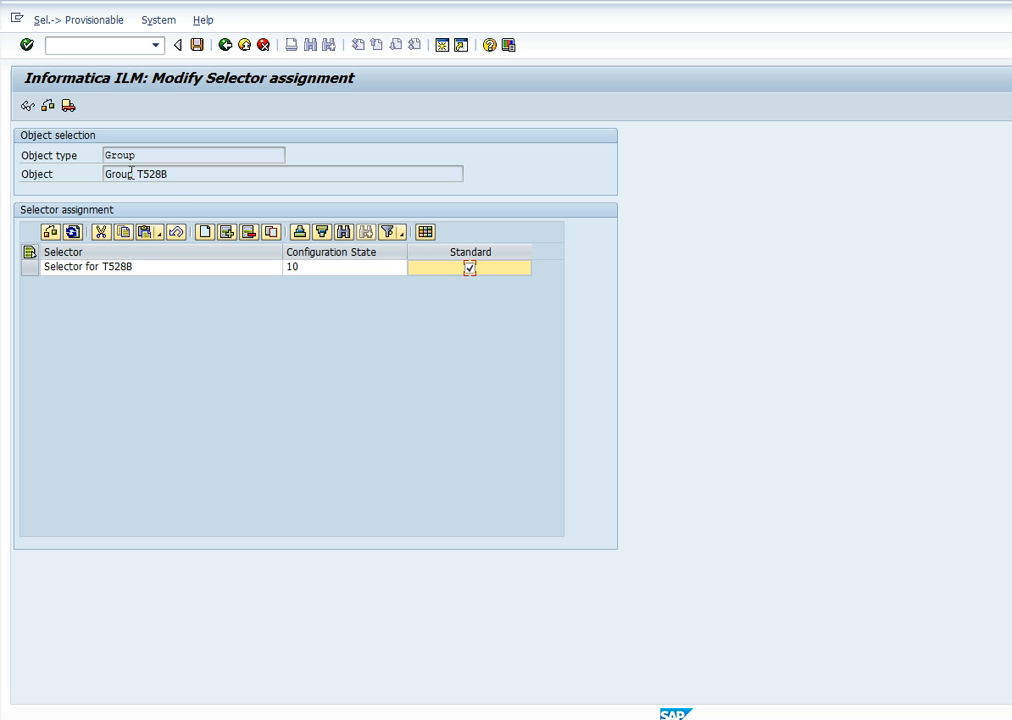
pyautogui.click(197, 45)
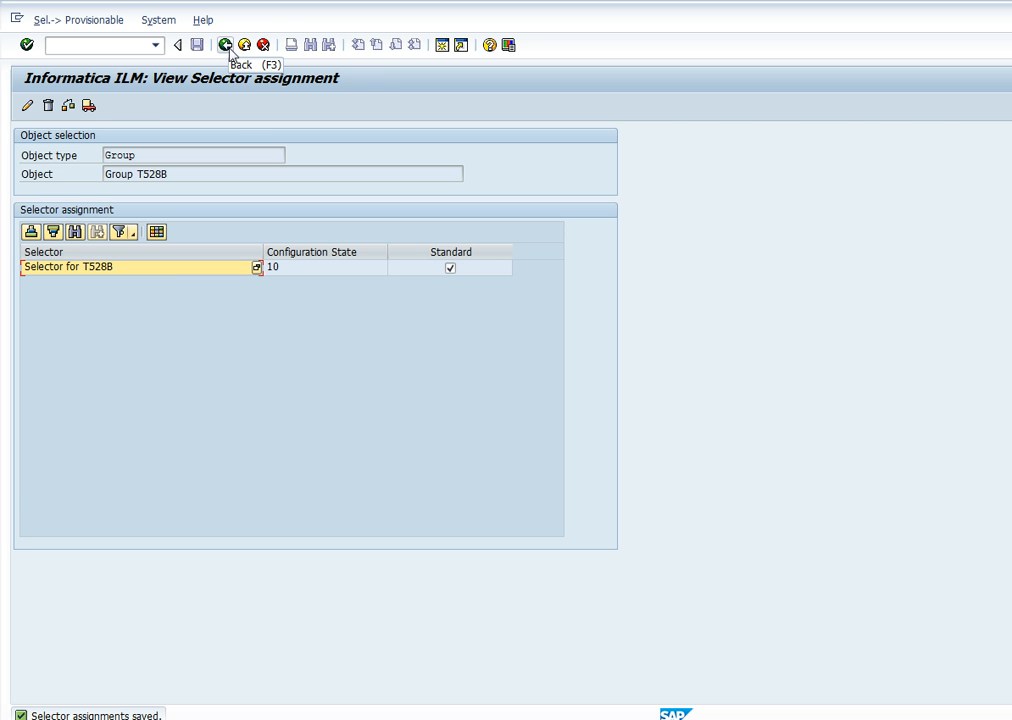
# - Leave the selector assignment, open the Project Builder from the runtime functions, and start a new project
pyautogui.click(229, 50)
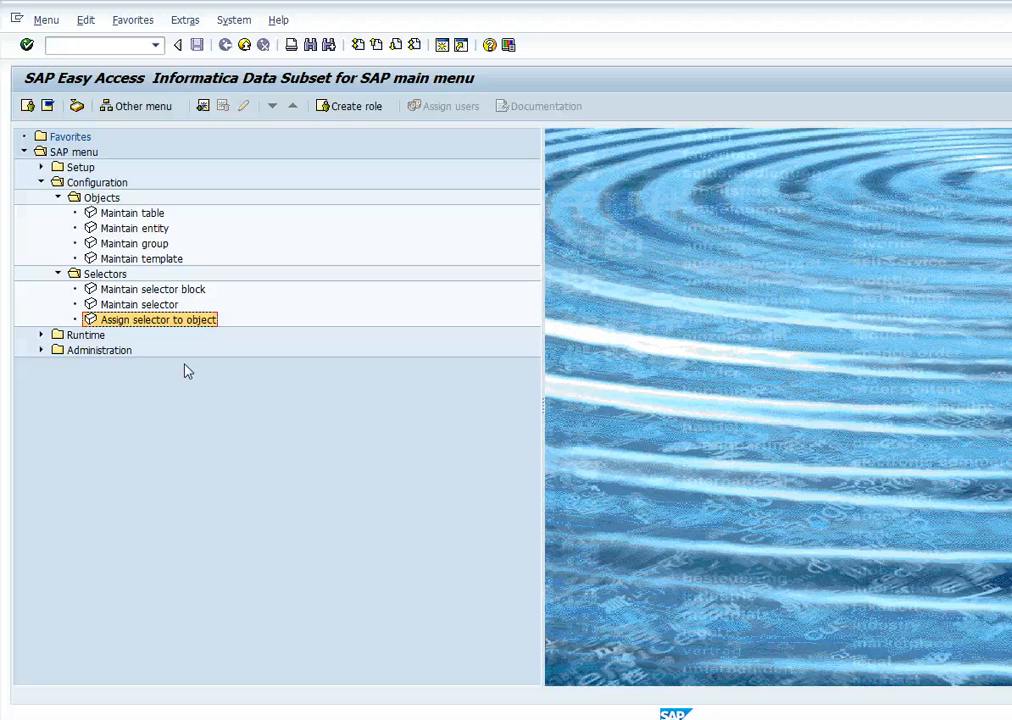
pyautogui.click(44, 335)
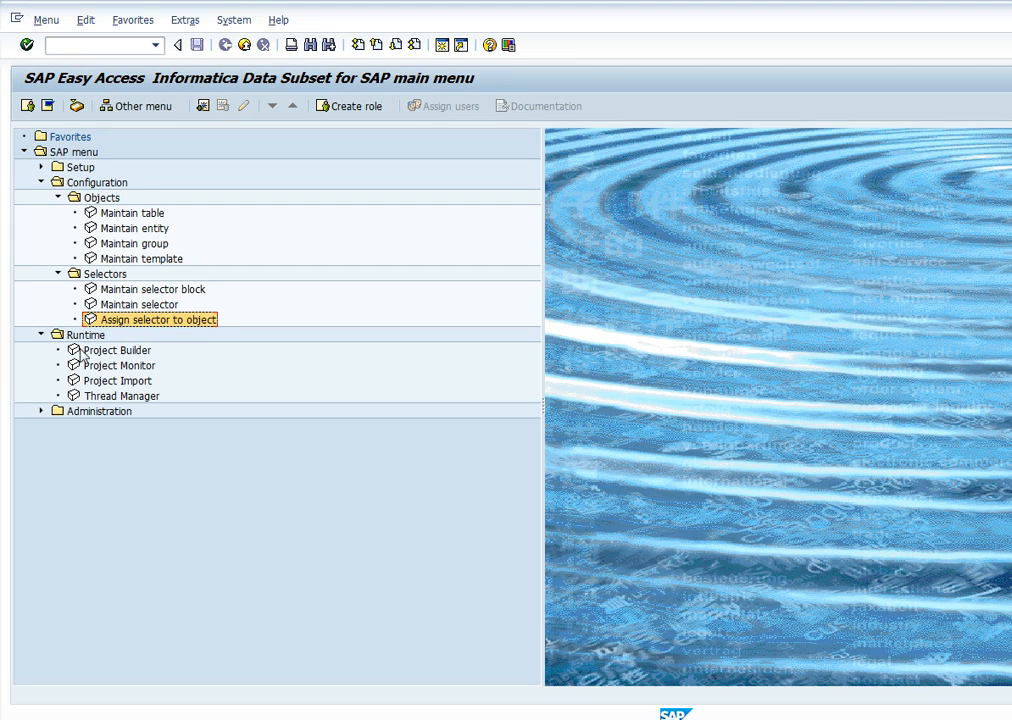
pyautogui.doubleClick(110, 350)
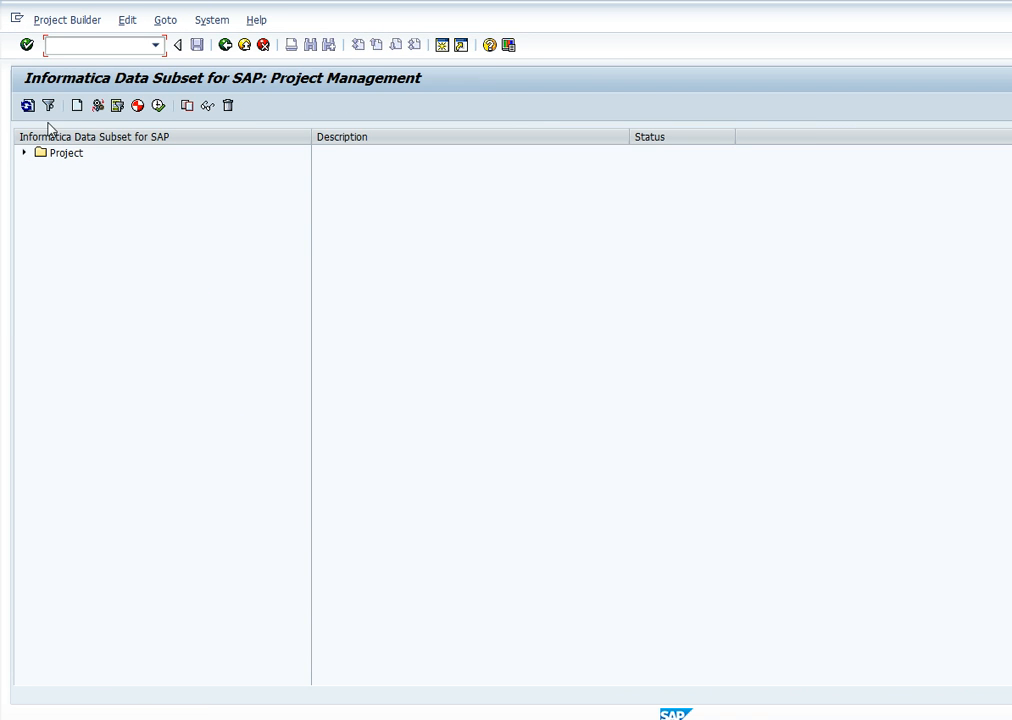
pyautogui.click(24, 153)
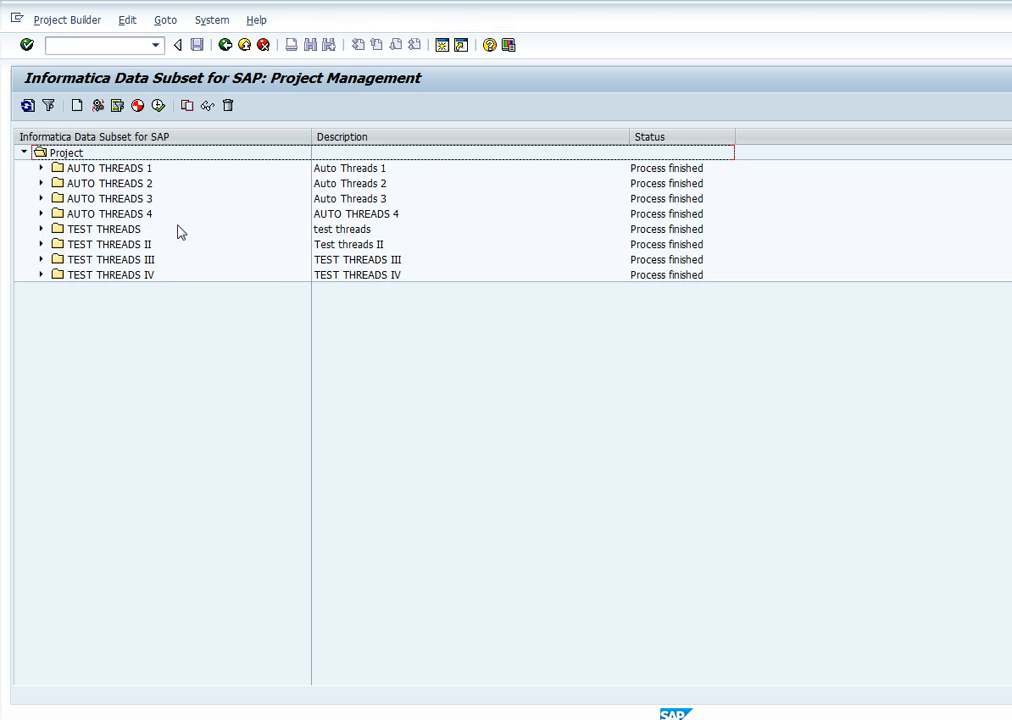
pyautogui.click(77, 106)
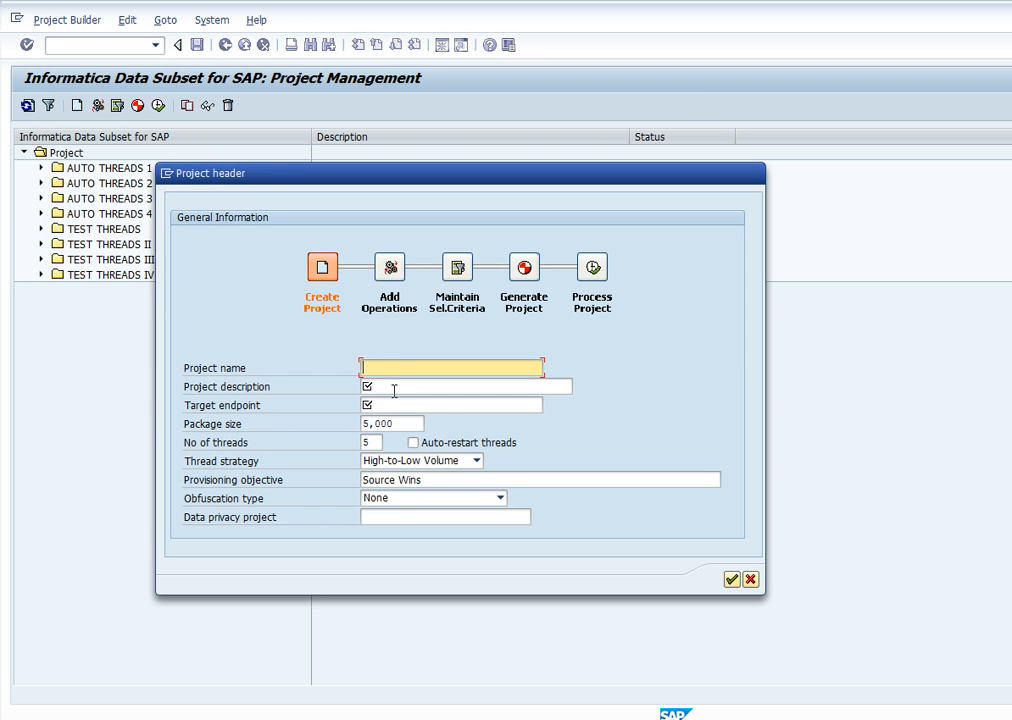
# - Enter Group T528B as both the new project's name and its description
pyautogui.write('Group')
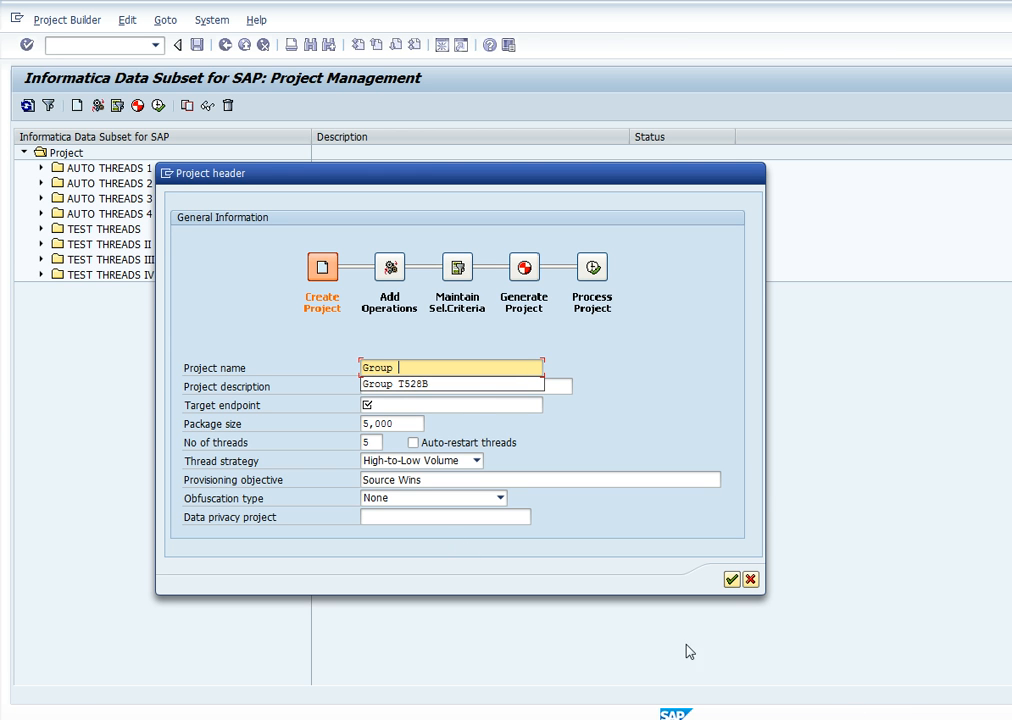
pyautogui.write(' T528')
pyautogui.click(477, 394)
pyautogui.hotkey('ctrl', 'c')
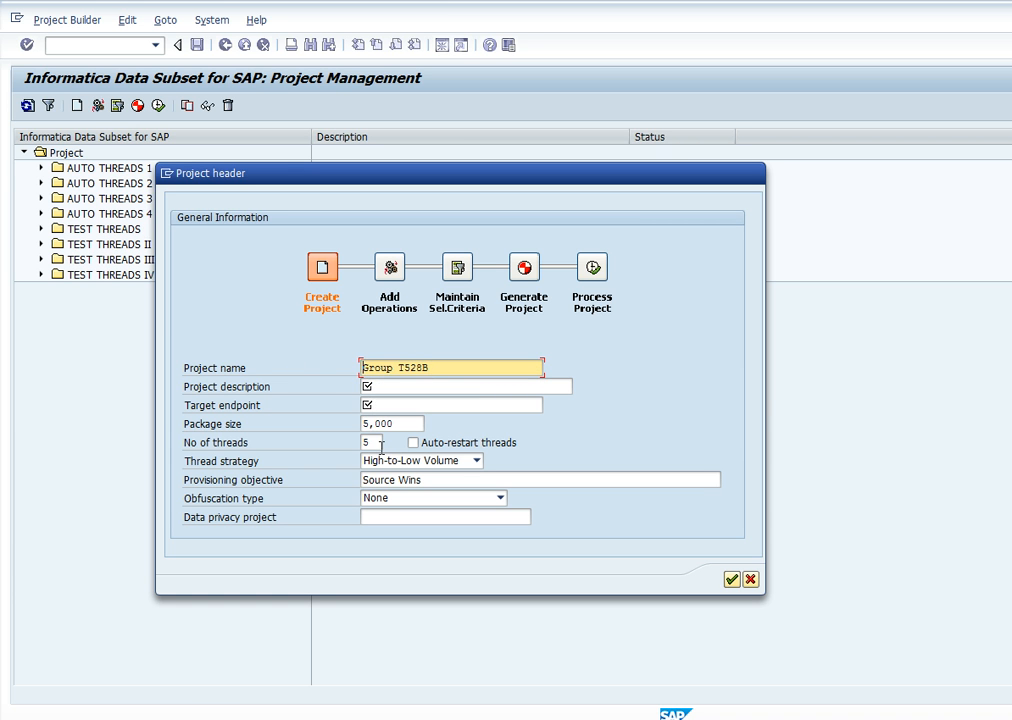
pyautogui.click(387, 387)
pyautogui.hotkey('ctrl', 'v')
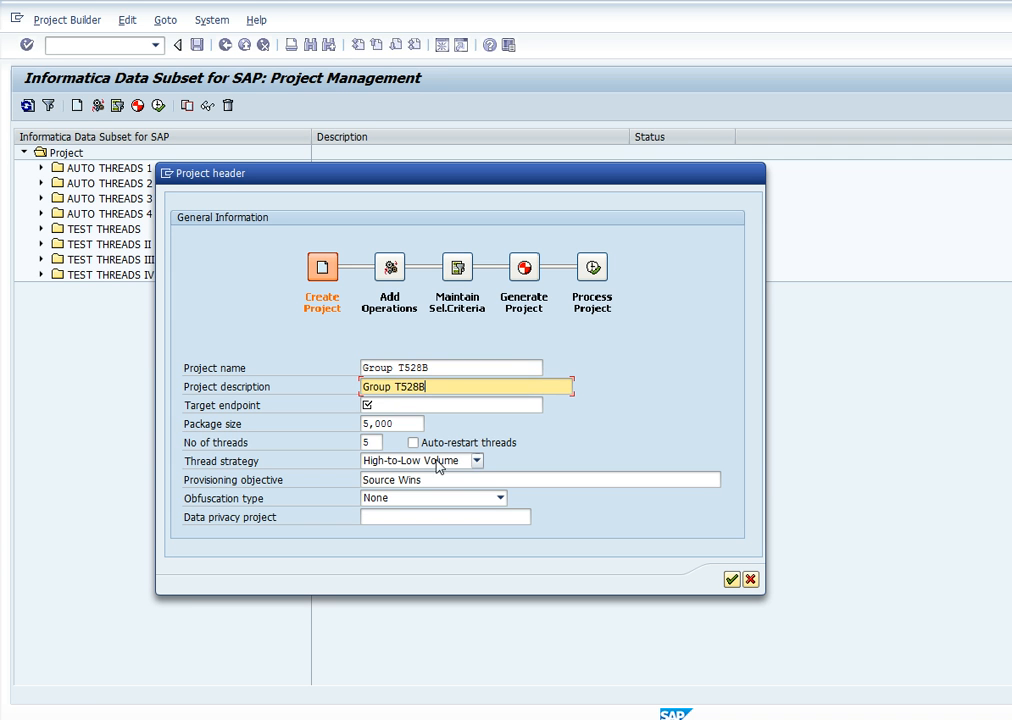
# - Set the project's target endpoint to UF3 Client 102 and create the project
pyautogui.click(414, 405)
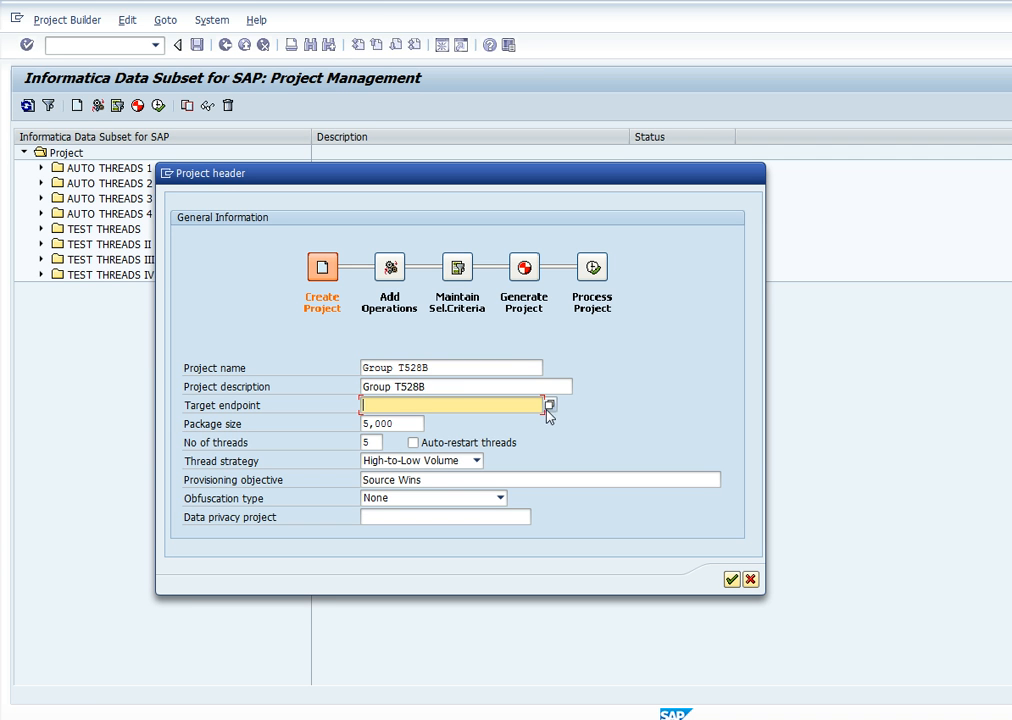
pyautogui.click(548, 406)
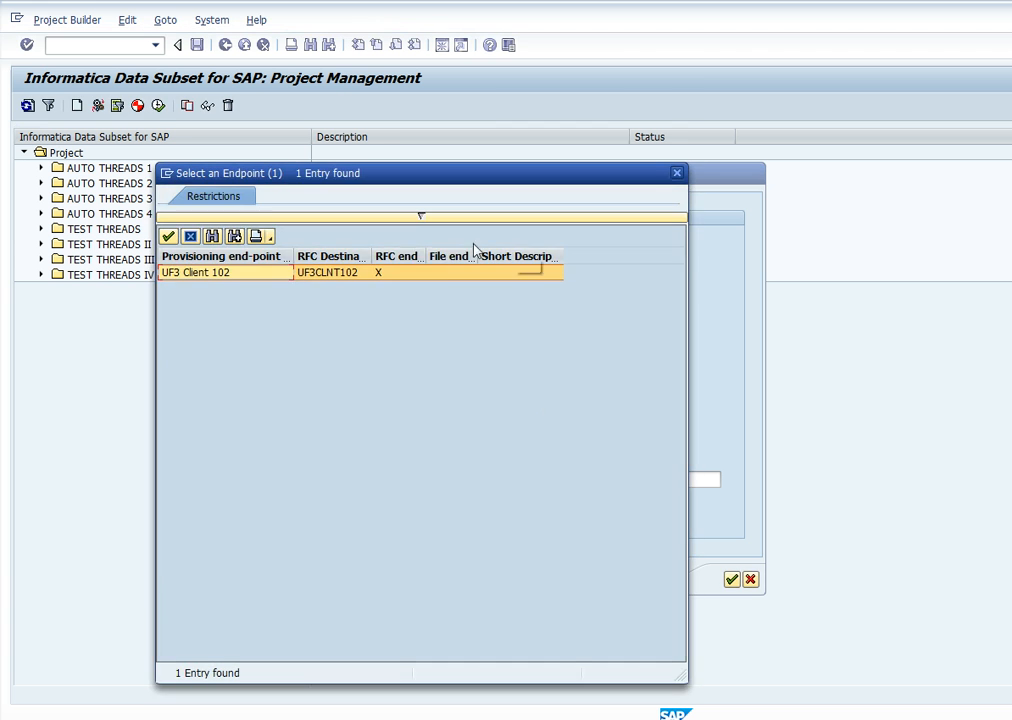
pyautogui.click(196, 272)
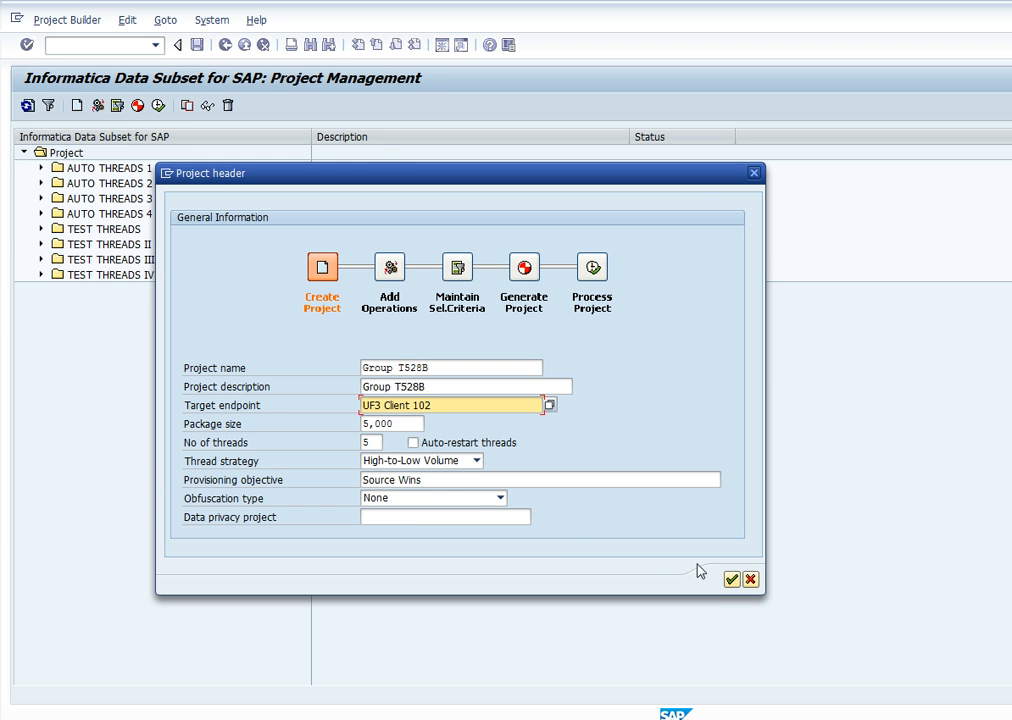
pyautogui.click(732, 582)
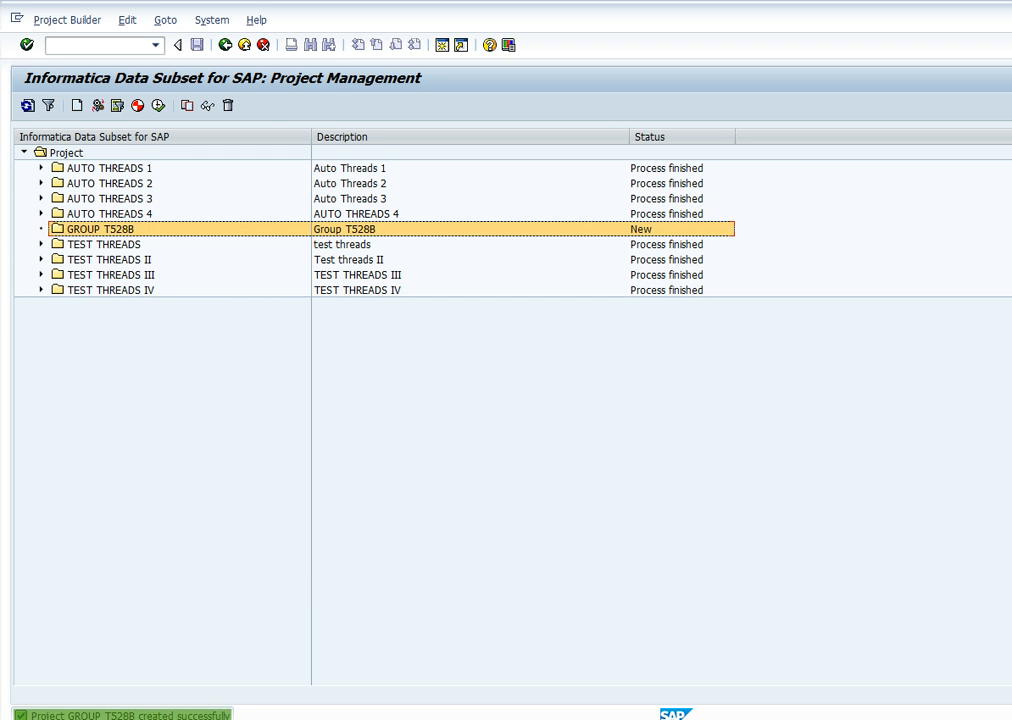
# - Add the Group T528B operation from the Groups repository to the GROUP T528B project, save it, and exit the operation assignment
pyautogui.rightClick(66, 235)
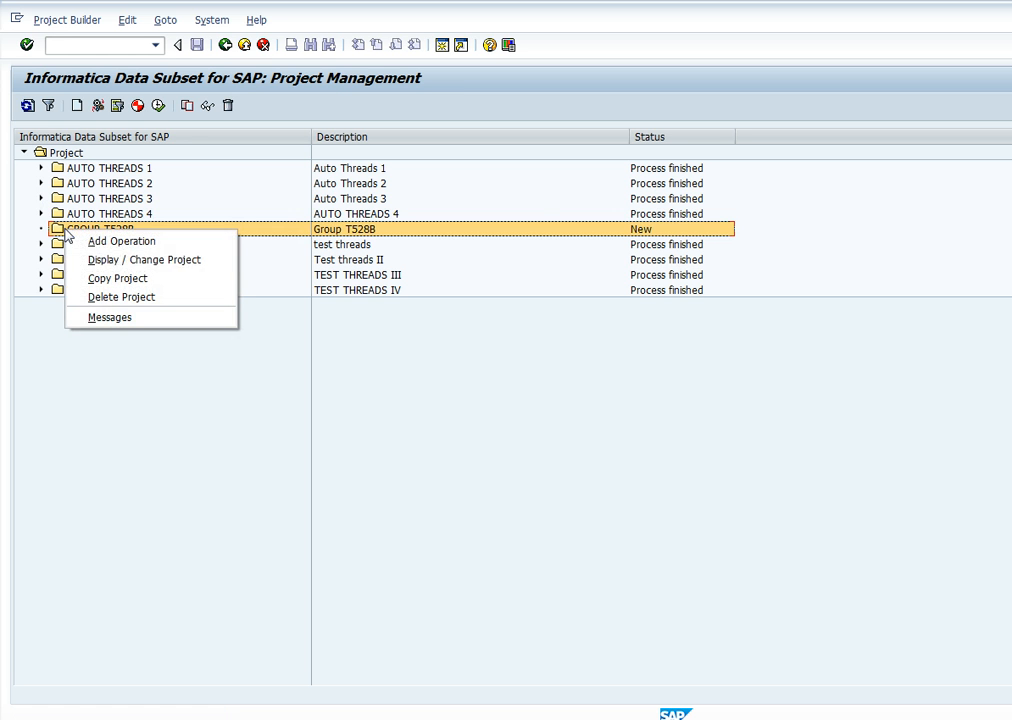
pyautogui.click(146, 249)
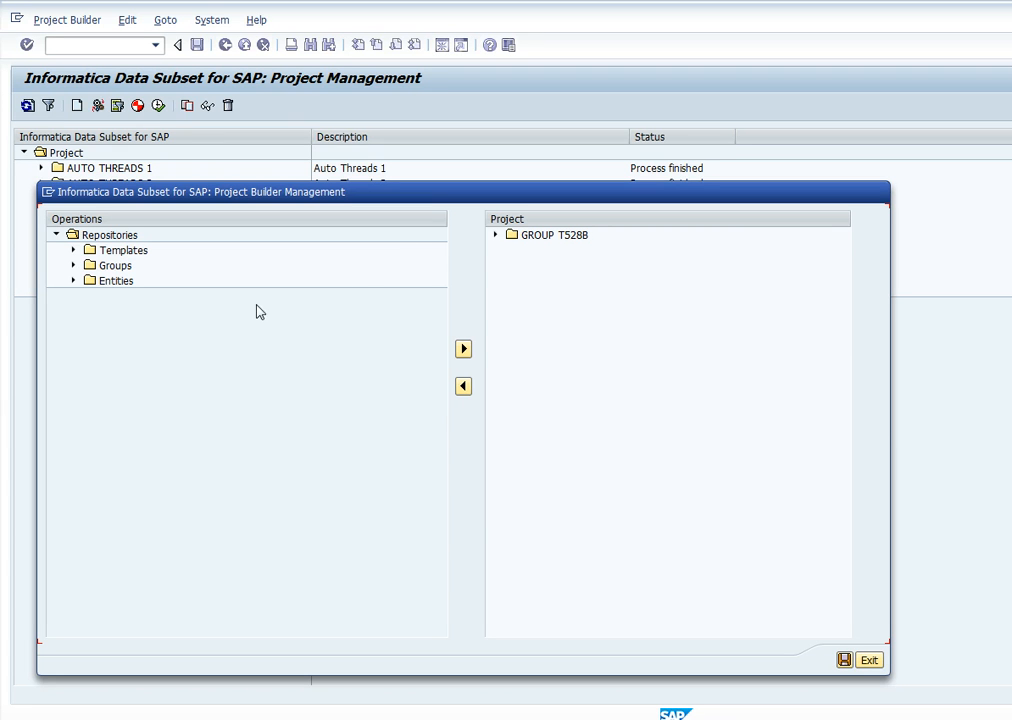
pyautogui.click(73, 265)
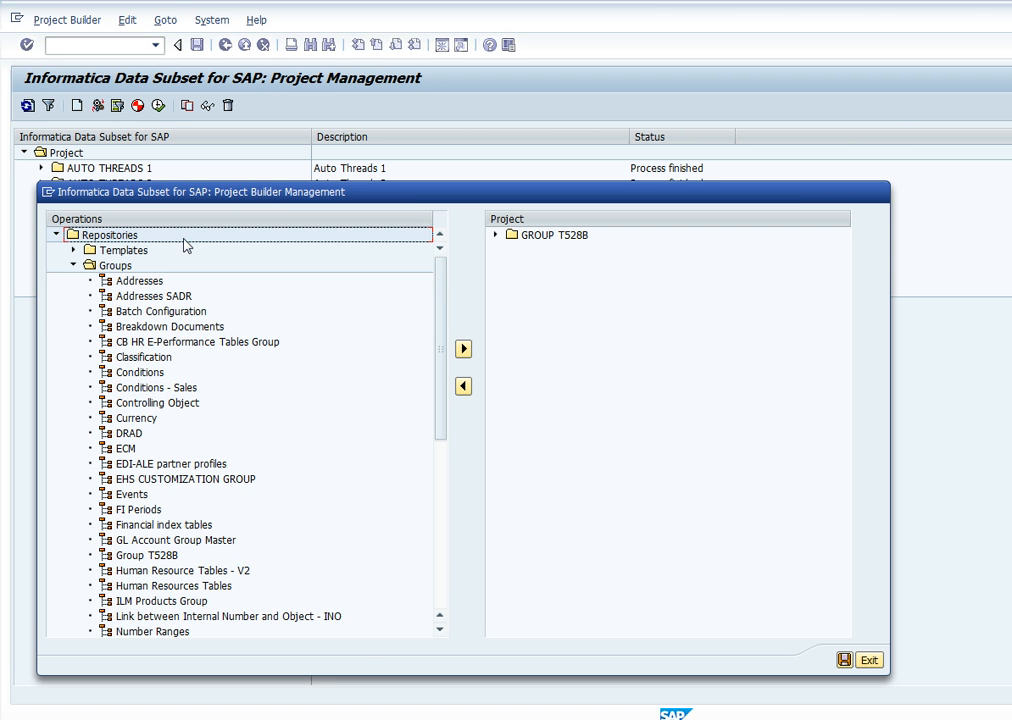
pyautogui.click(443, 587)
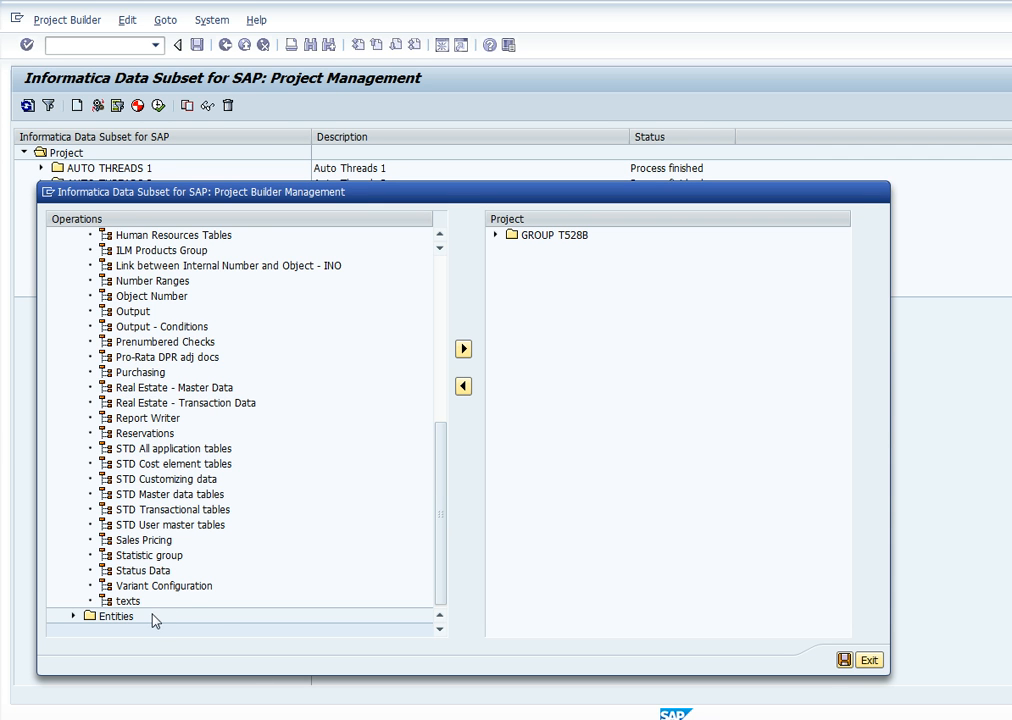
pyautogui.click(443, 298)
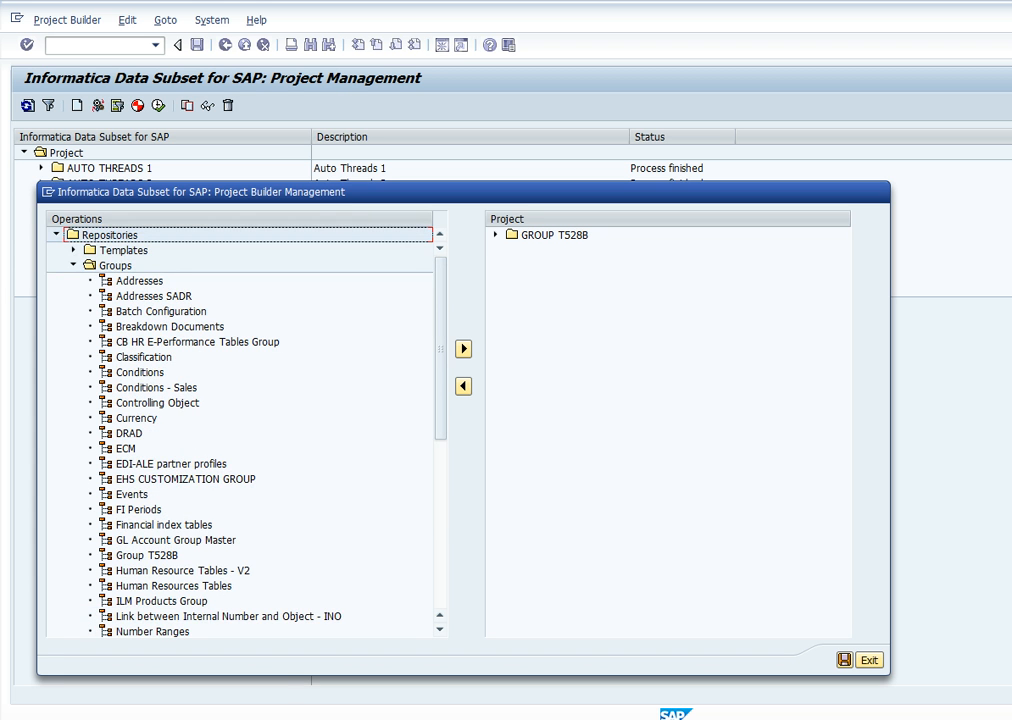
pyautogui.scroll(-4, 84, 472)
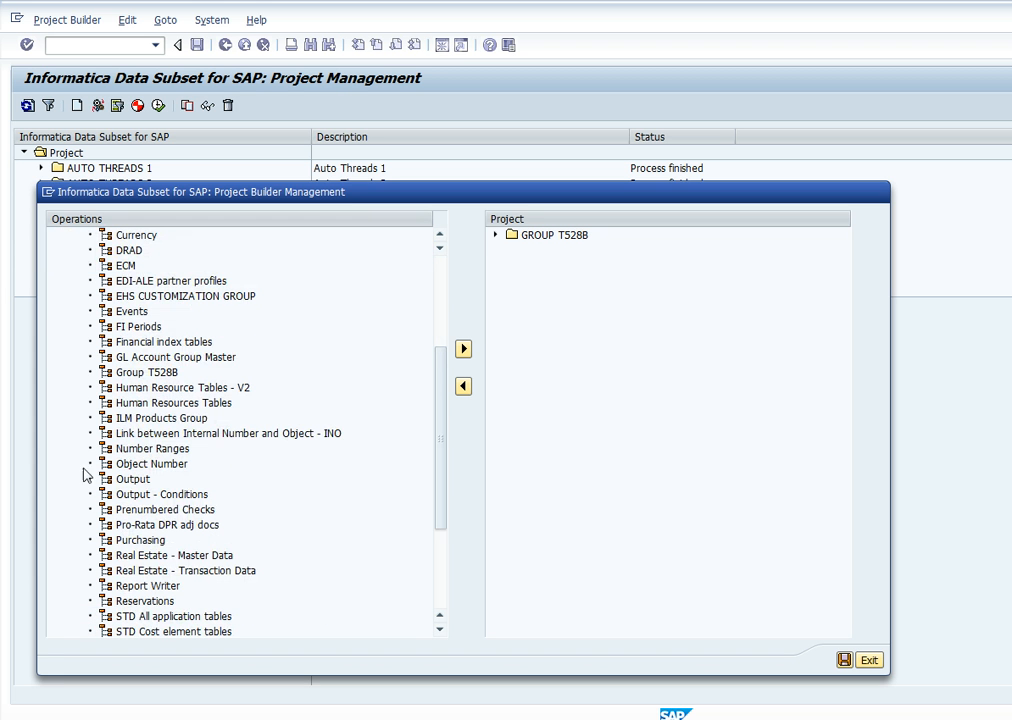
pyautogui.click(140, 373)
pyautogui.click(463, 349)
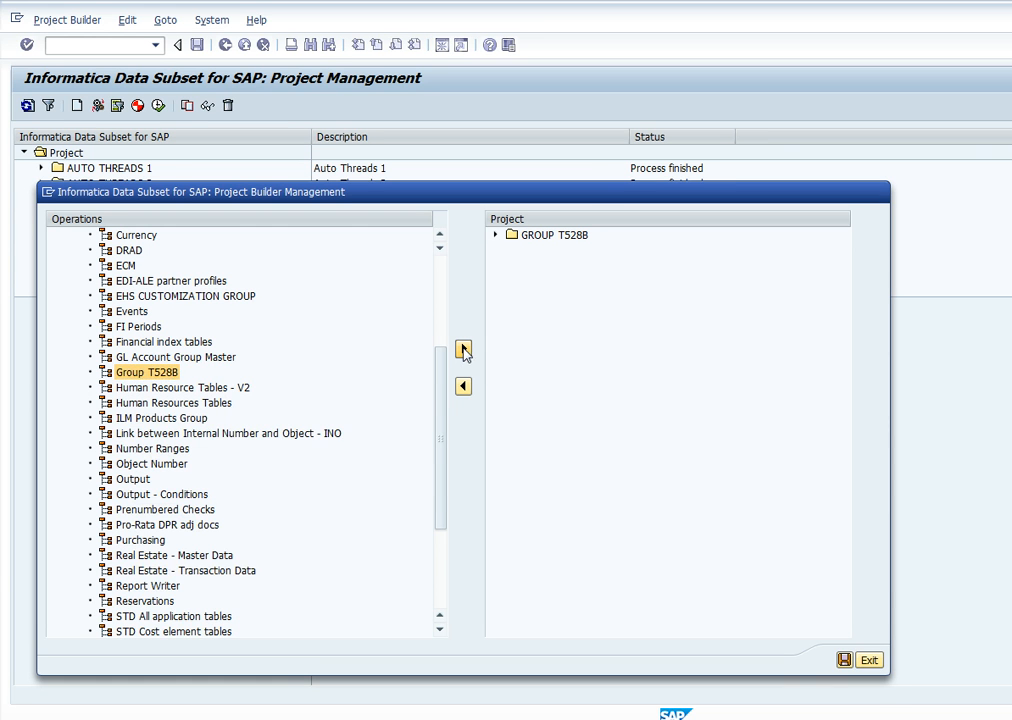
pyautogui.click(844, 661)
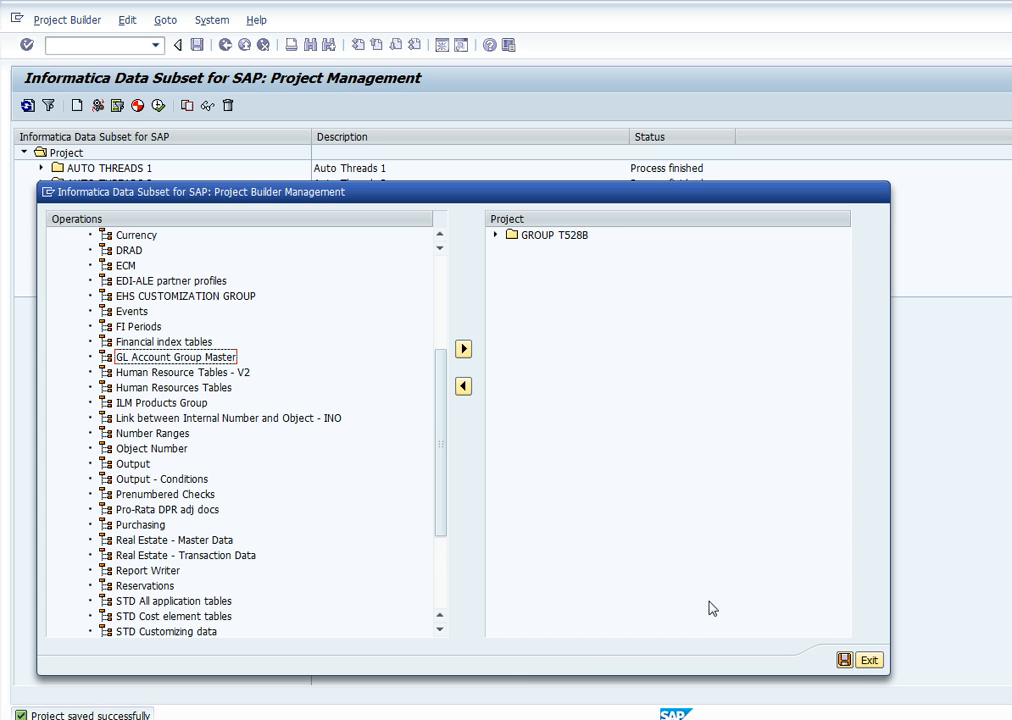
pyautogui.click(865, 660)
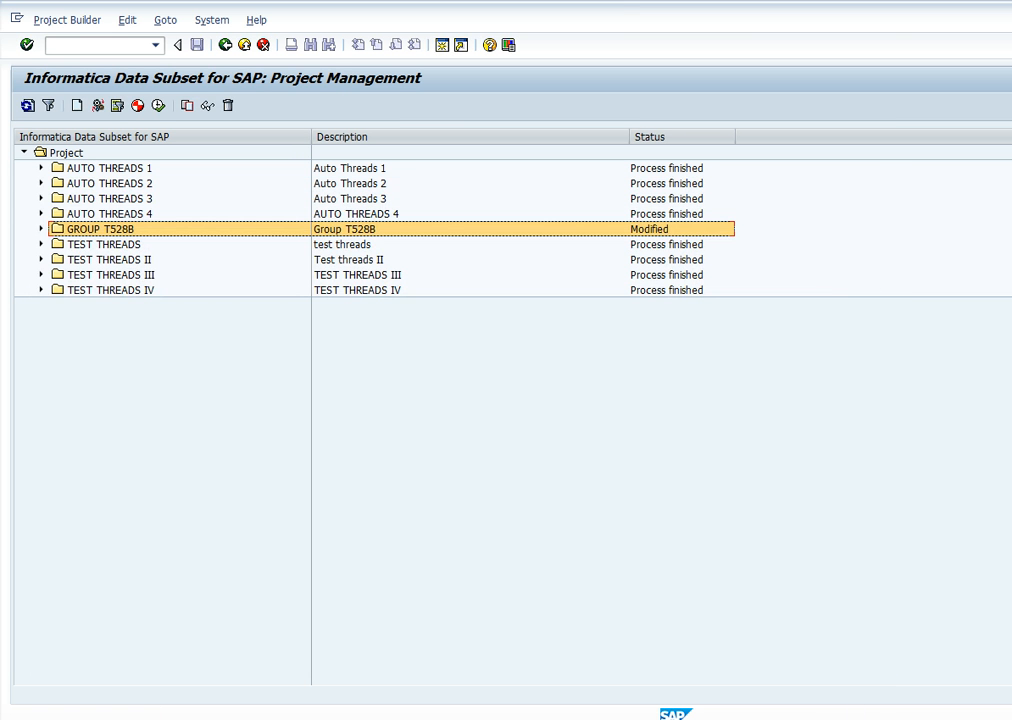
# - Add a selection to the project's Group T528B operation with object type S and position 10000052, save it, and select the project
pyautogui.click(41, 229)
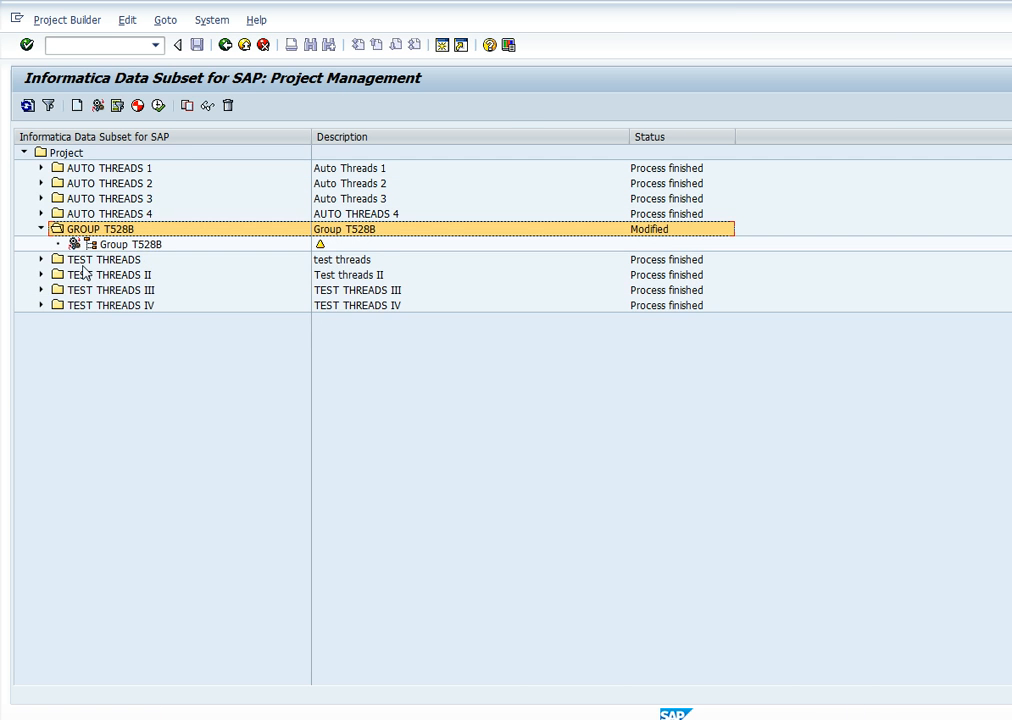
pyautogui.rightClick(106, 245)
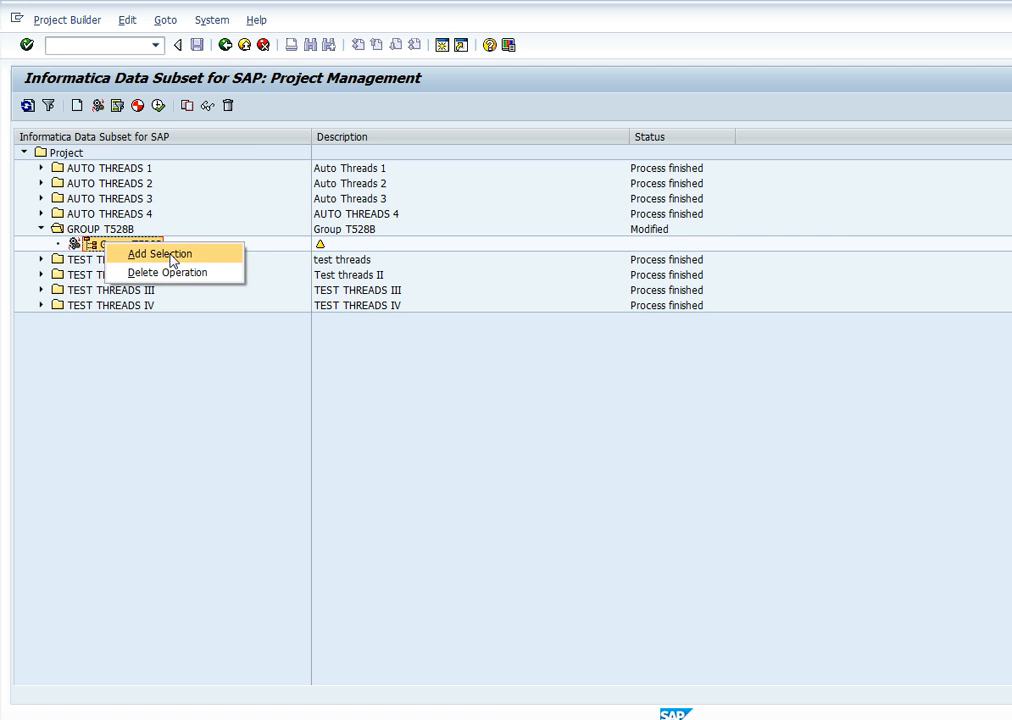
pyautogui.click(171, 256)
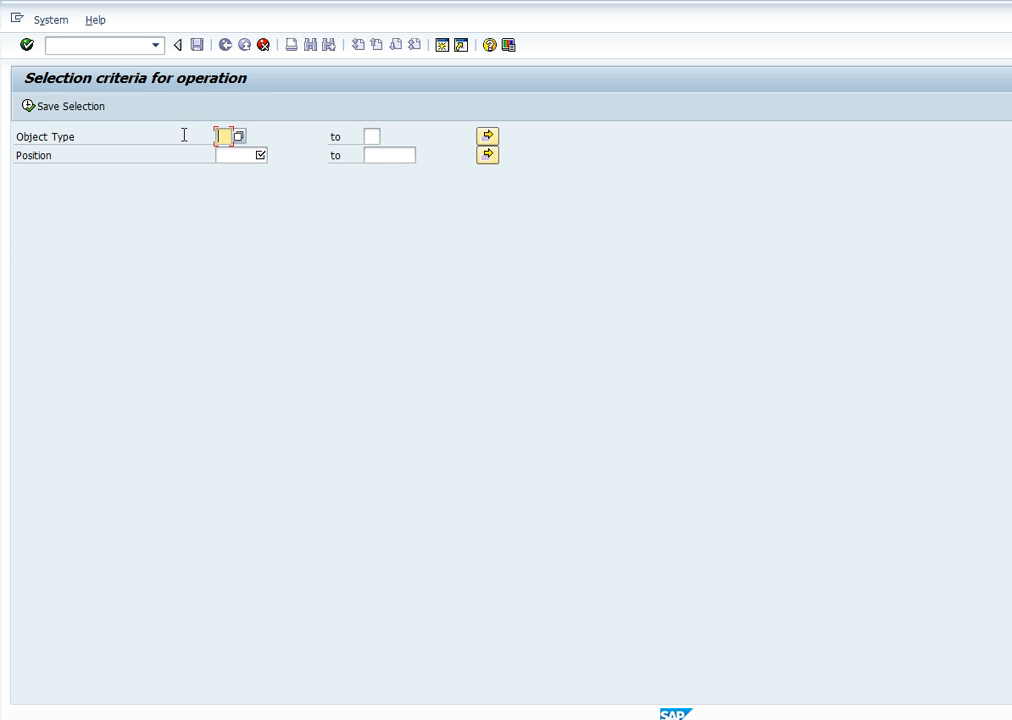
pyautogui.click(238, 138)
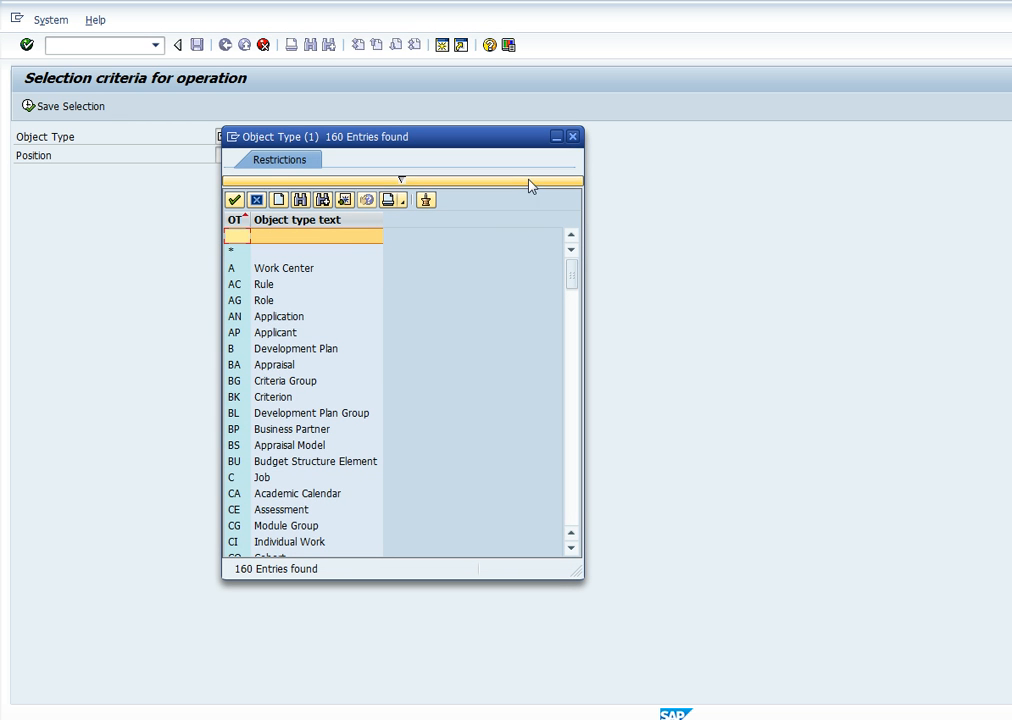
pyautogui.click(572, 136)
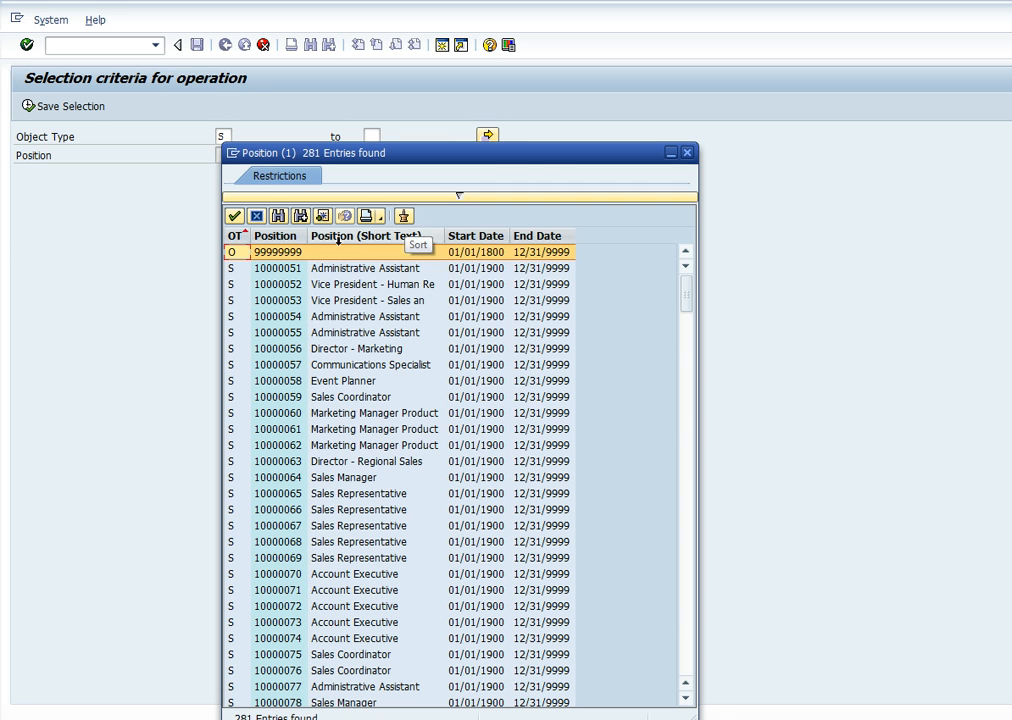
pyautogui.doubleClick(277, 286)
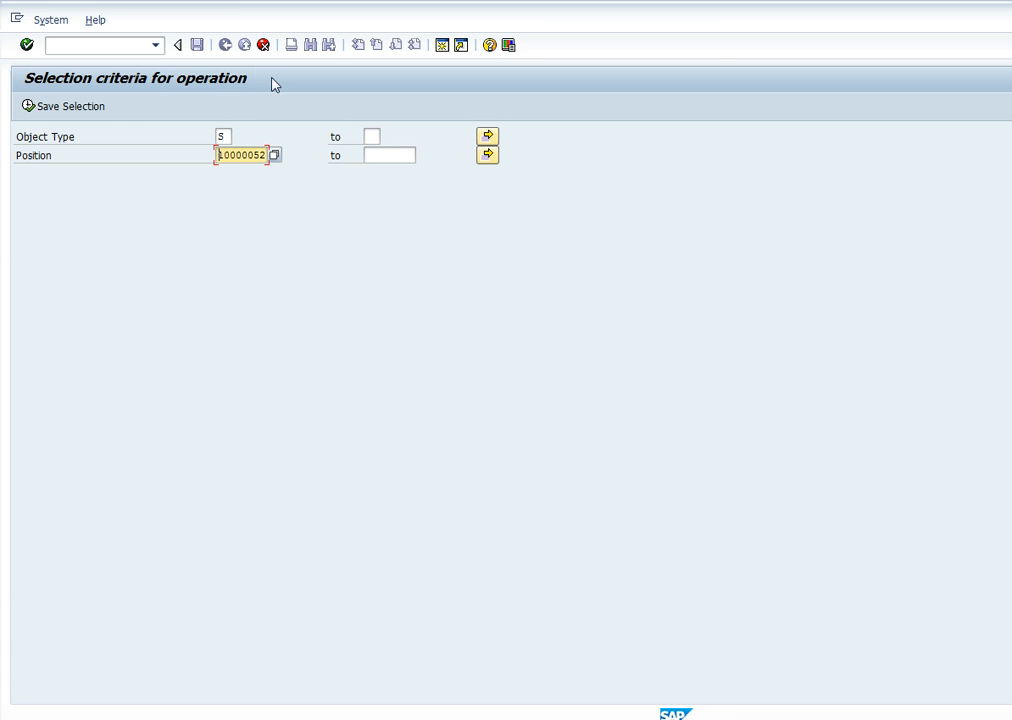
pyautogui.click(43, 106)
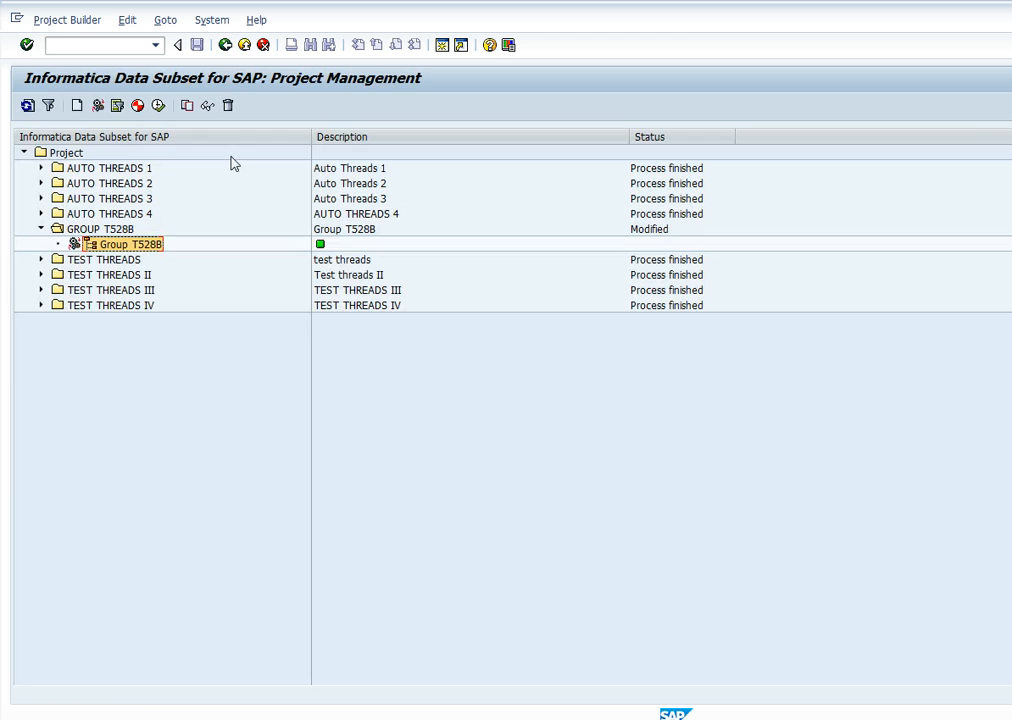
pyautogui.click(97, 230)
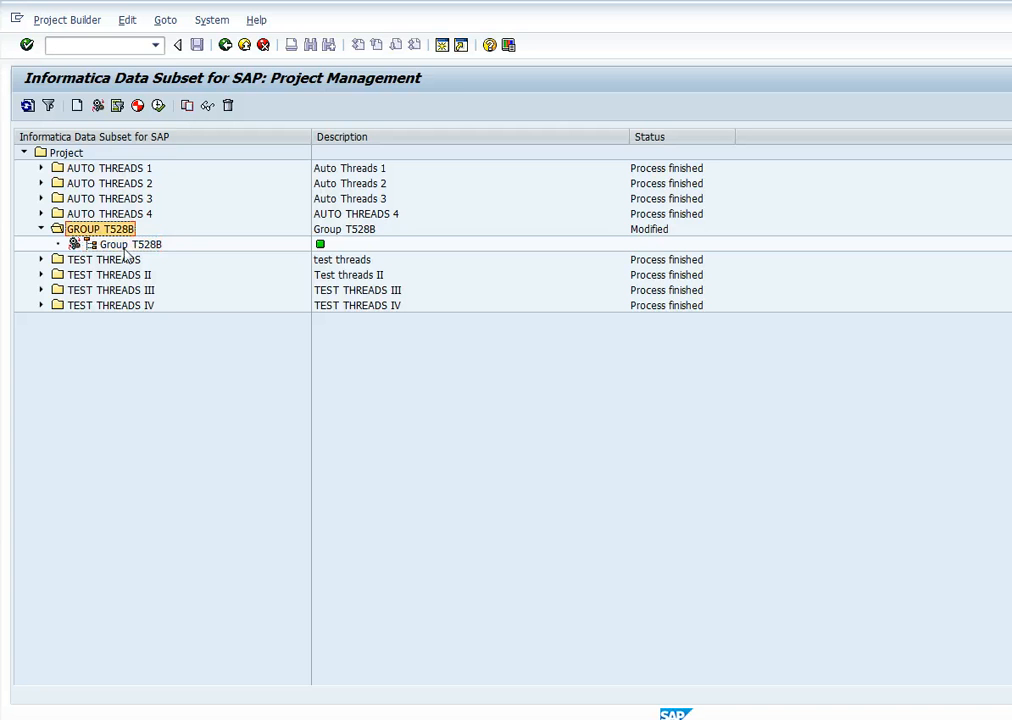